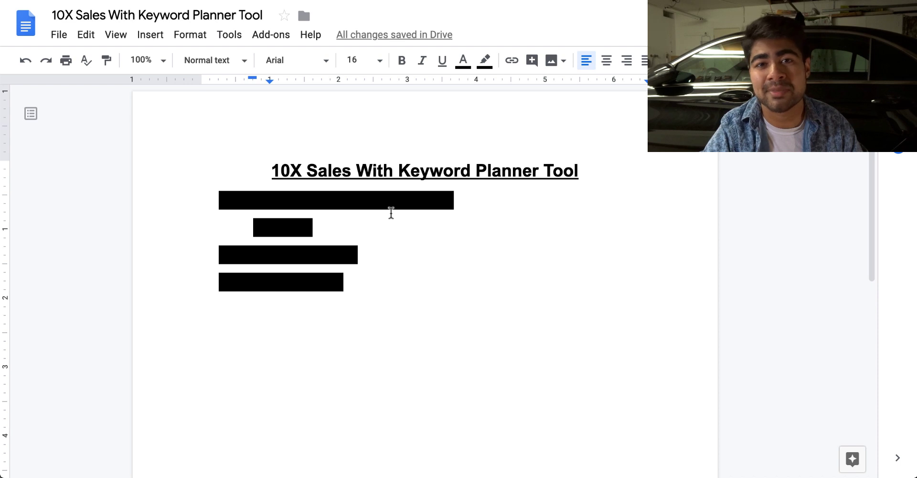
- Remove the black highlight from the outline's first item, "Main keyword related to product", and its sub-item "Board"
left_click(391, 212)
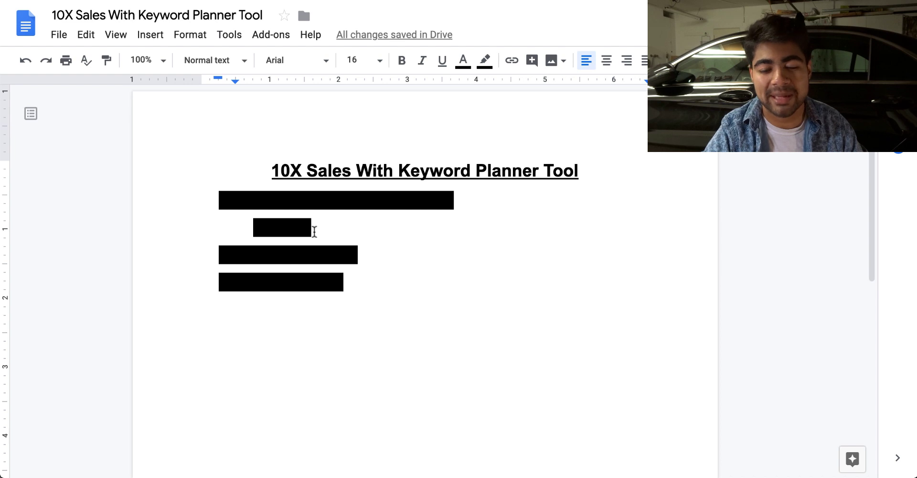
left_click_drag(337, 229, 235, 196)
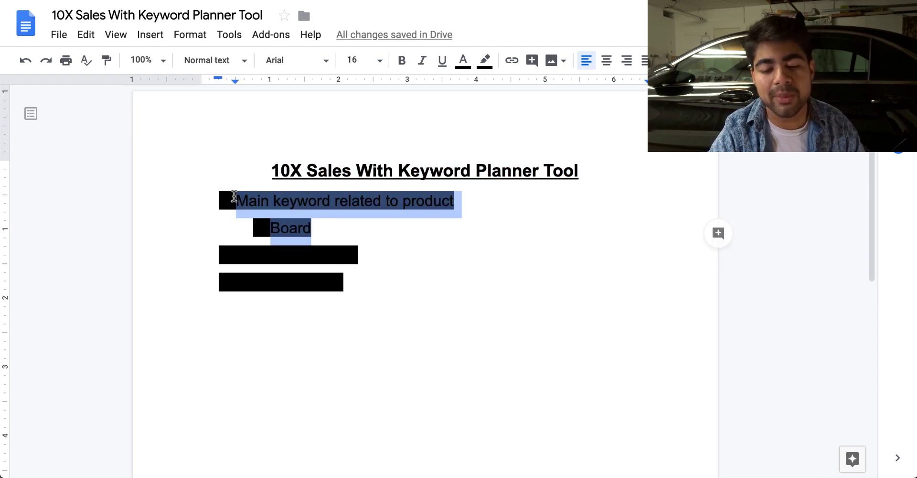
left_click(484, 59)
left_click(497, 88)
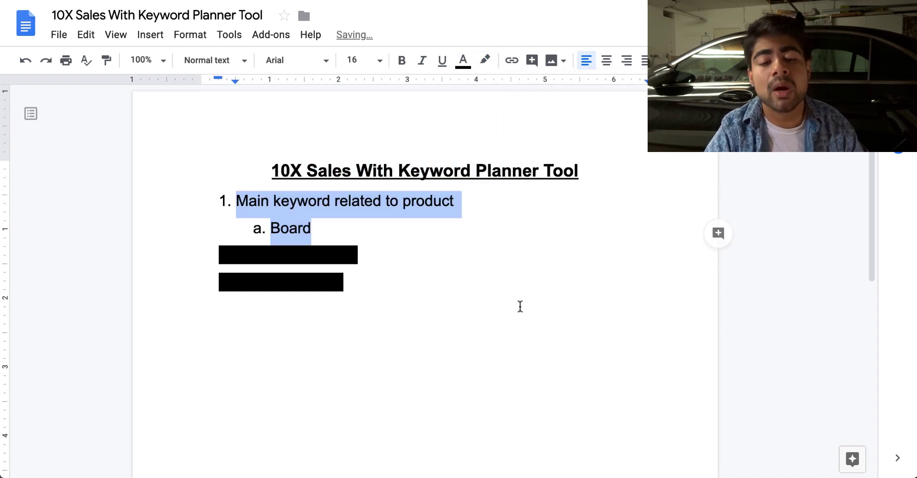
left_click(521, 306)
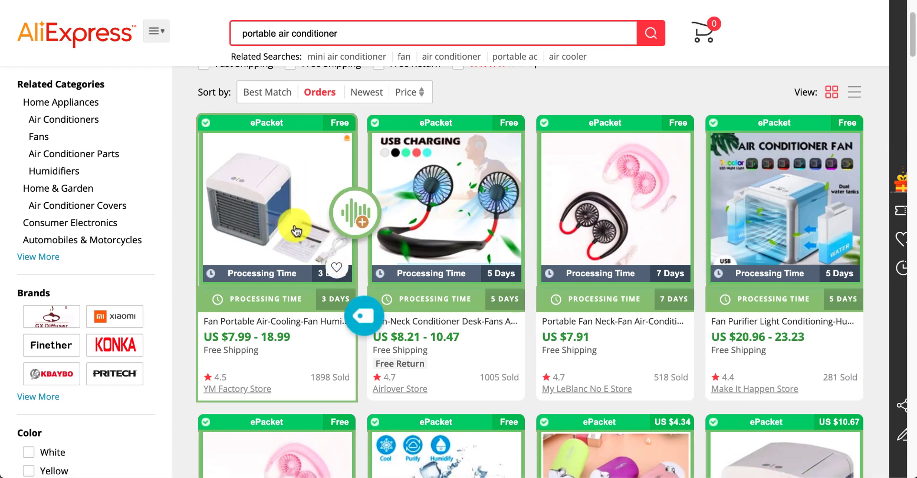
scroll(246, 217, "up", 1)
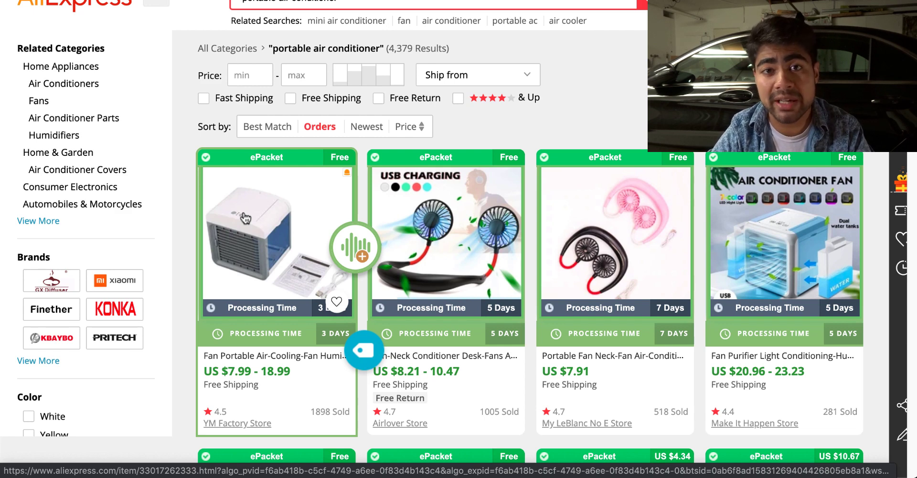
scroll(245, 219, "down", 3)
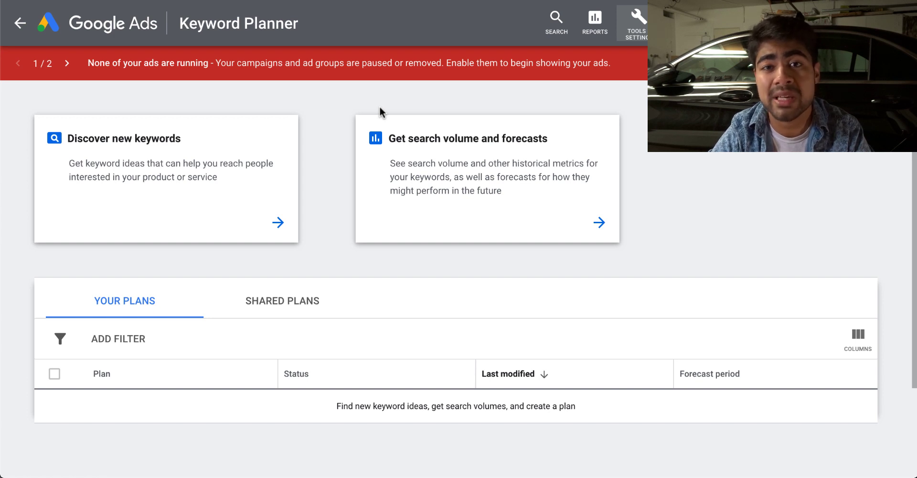
- Discover new keywords in Google Ads Keyword Planner starting with "portable air conditioner with fan" and get the results
left_click(260, 164)
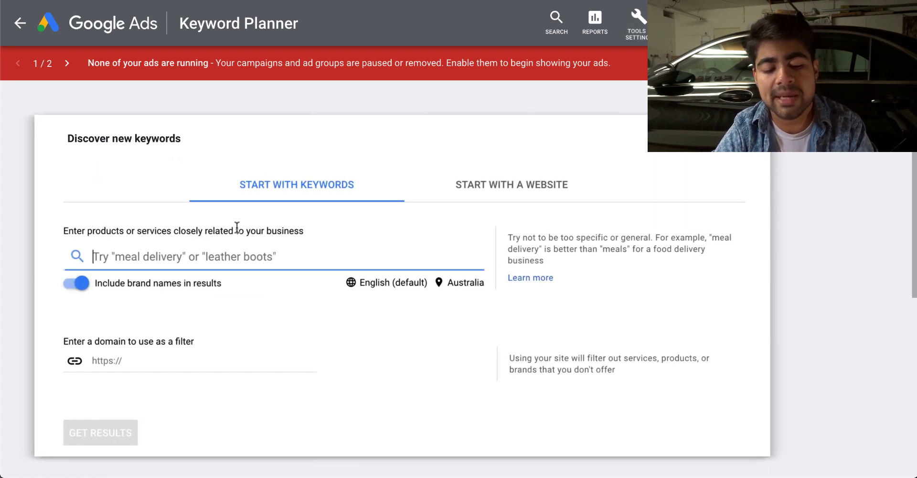
left_click(122, 267)
type("portable air ")
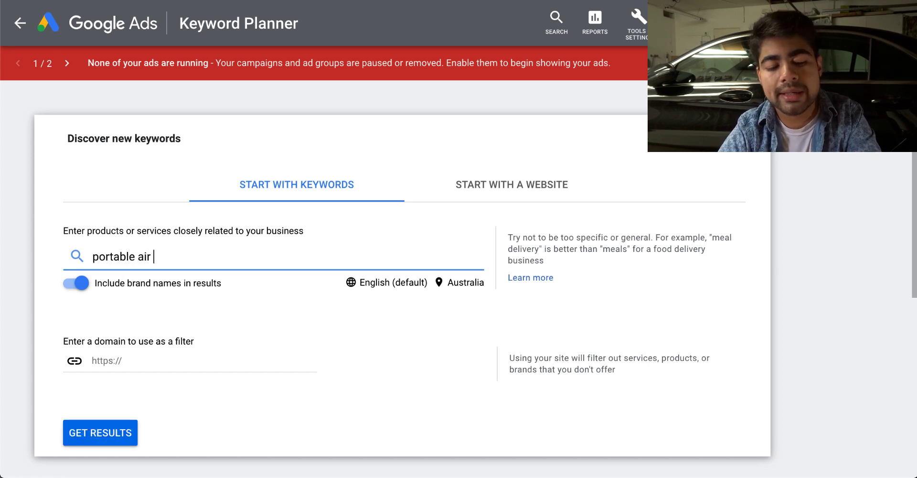
type("conditioner with fa")
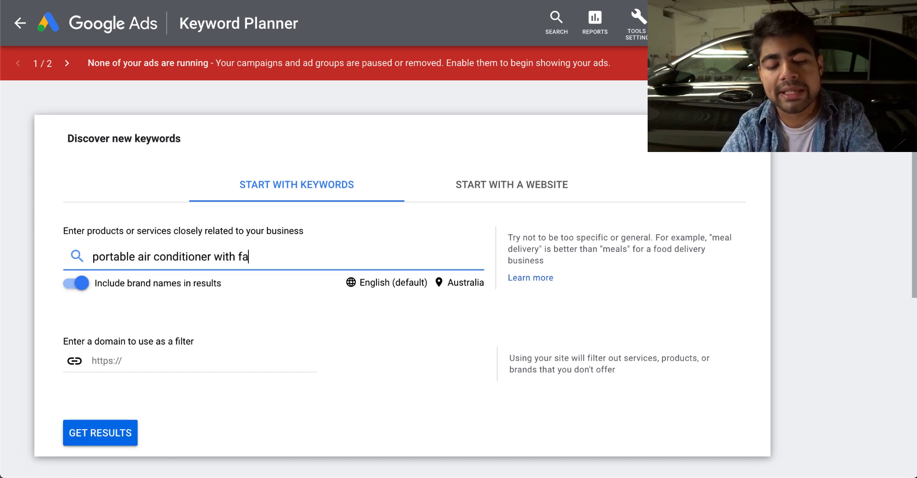
type("n")
key("Return")
left_click(101, 433)
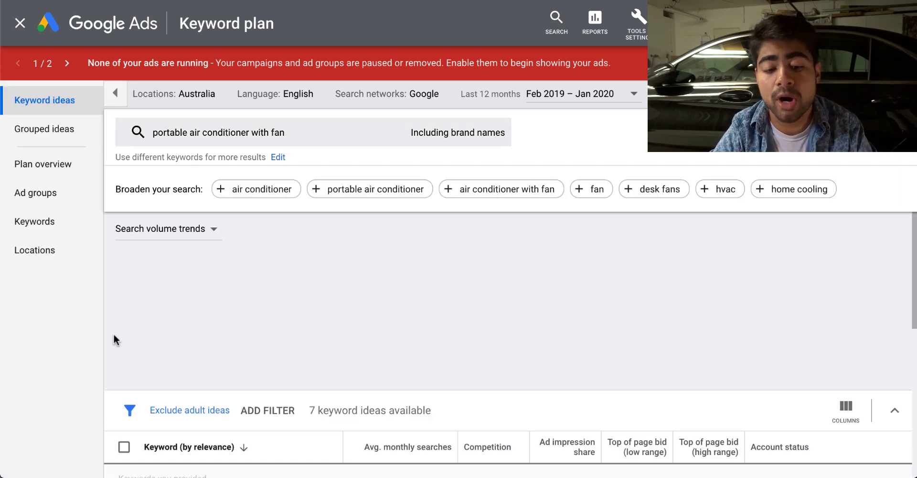
- Examine the search volume trends, average monthly searches and competition for "portable air conditioner with fan" and its related keyword ideas
scroll(210, 359, "down", 1)
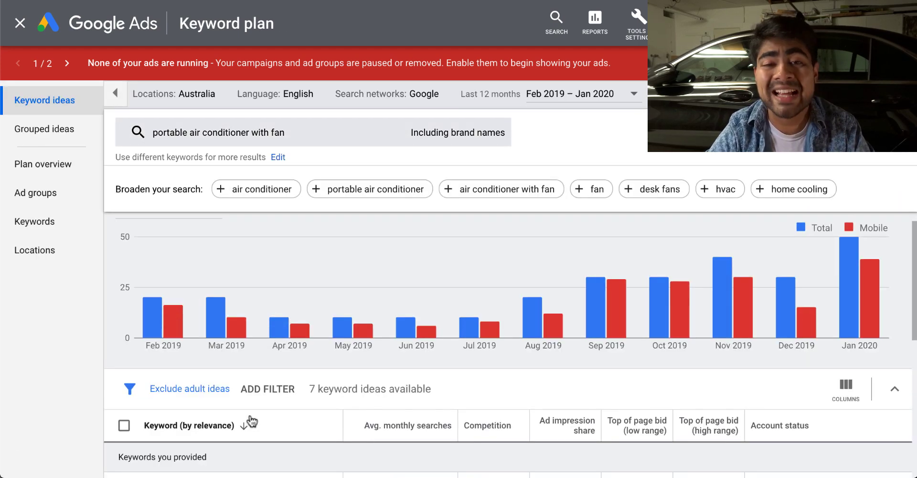
scroll(257, 364, "down", 3)
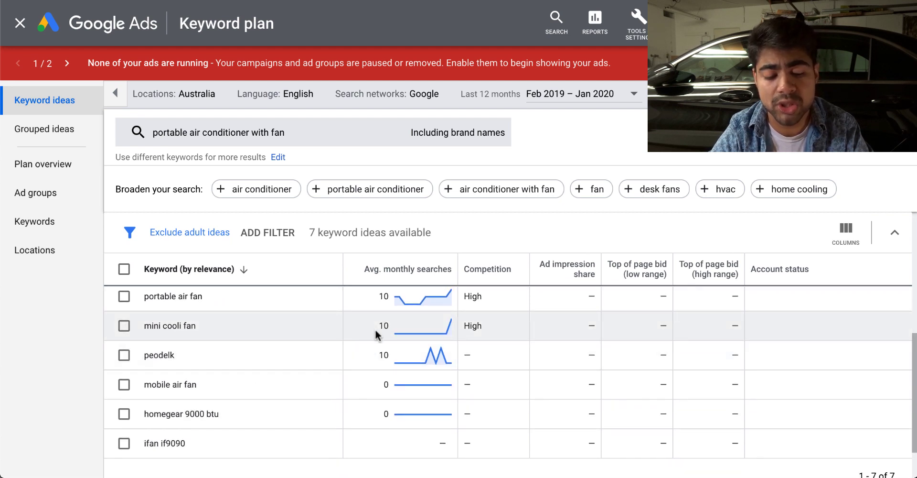
scroll(377, 333, "up", 1)
scroll(153, 426, "up", 1)
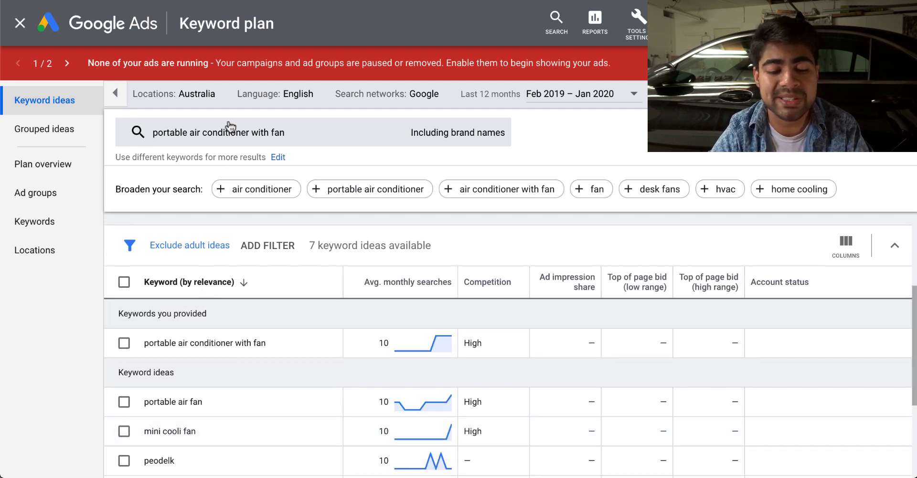
scroll(282, 420, "down", 2)
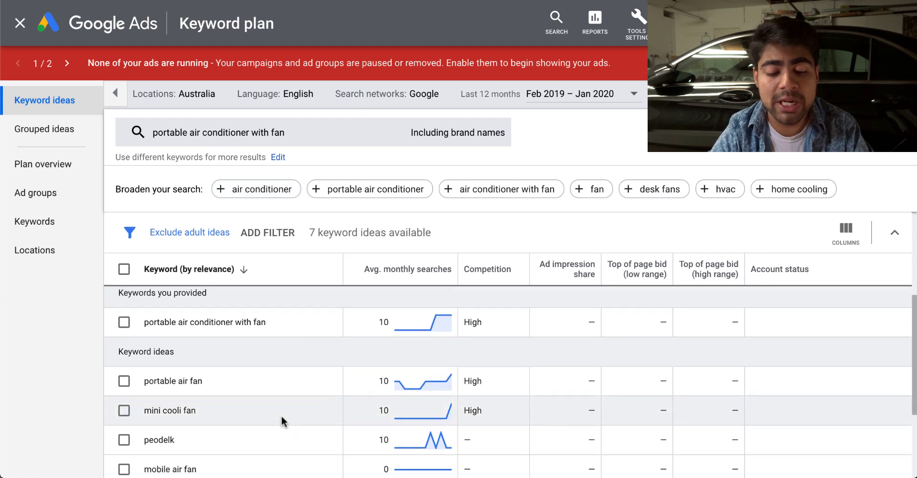
scroll(348, 352, "up", 2)
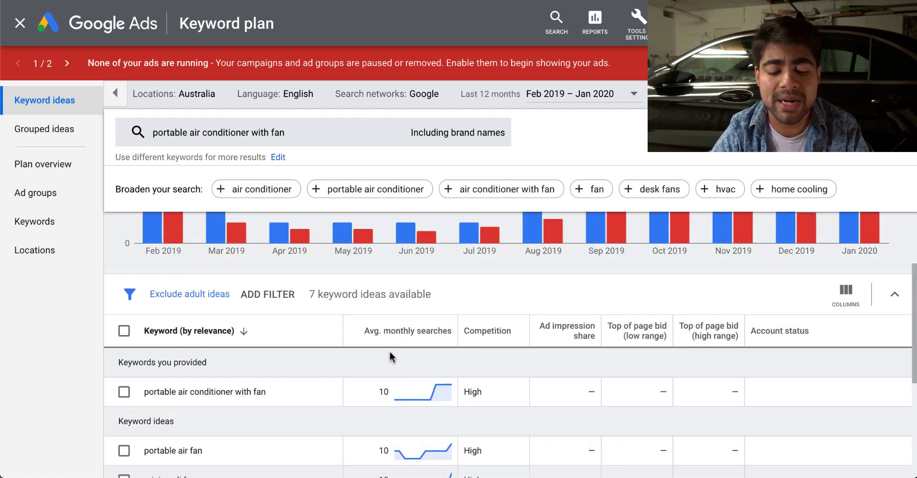
double_click(386, 391)
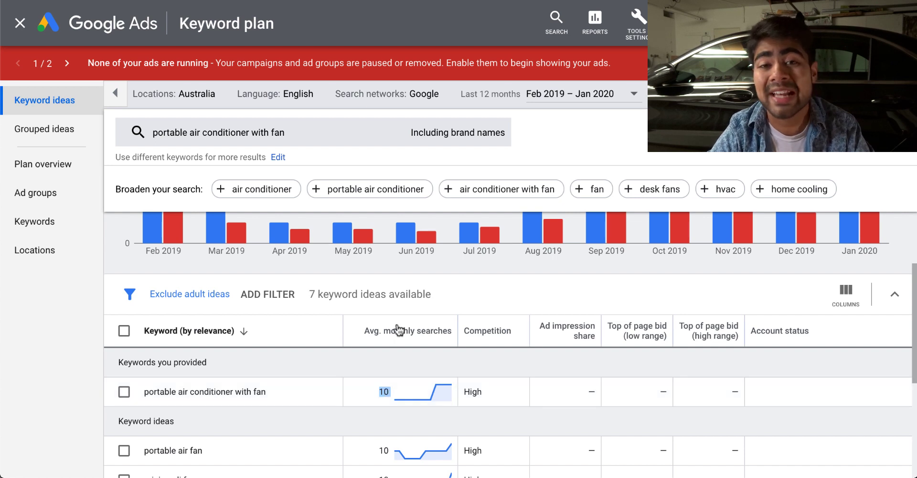
scroll(368, 403, "down", 2)
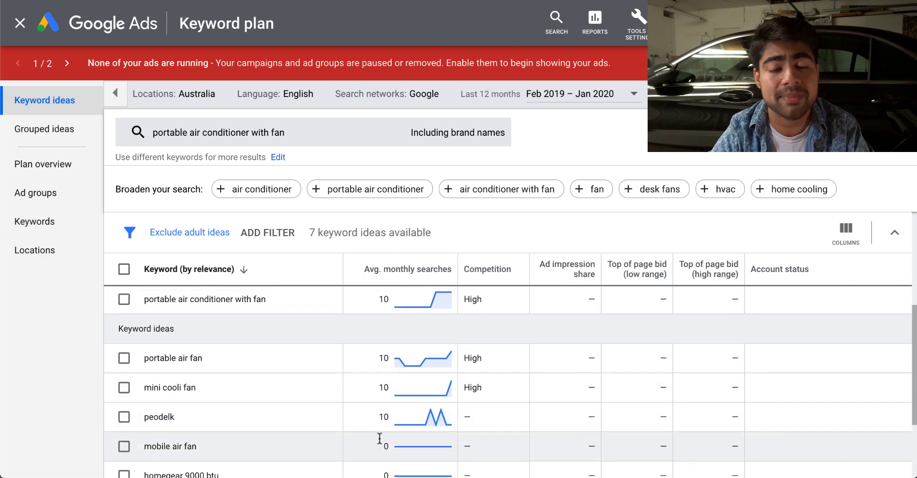
scroll(381, 438, "up", 2)
scroll(380, 434, "down", 3)
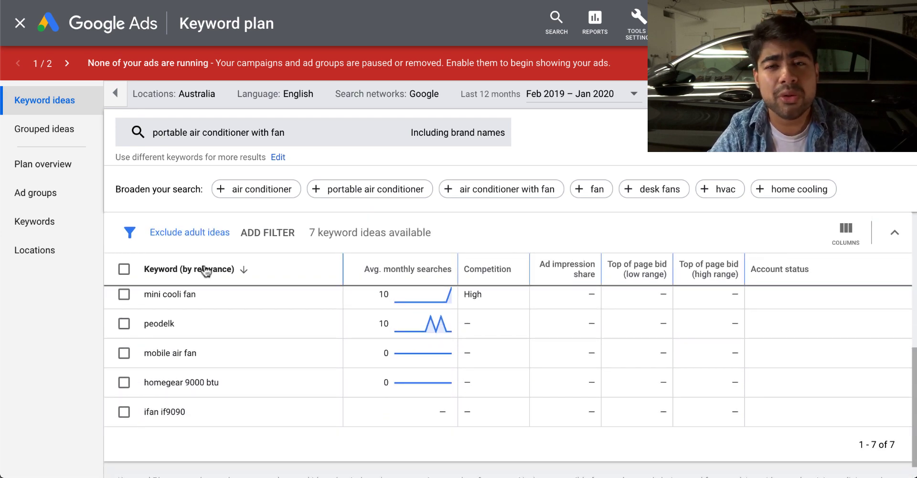
- Open the search keyword for editing and check the "Board" point in the Google Docs outline
left_click(221, 140)
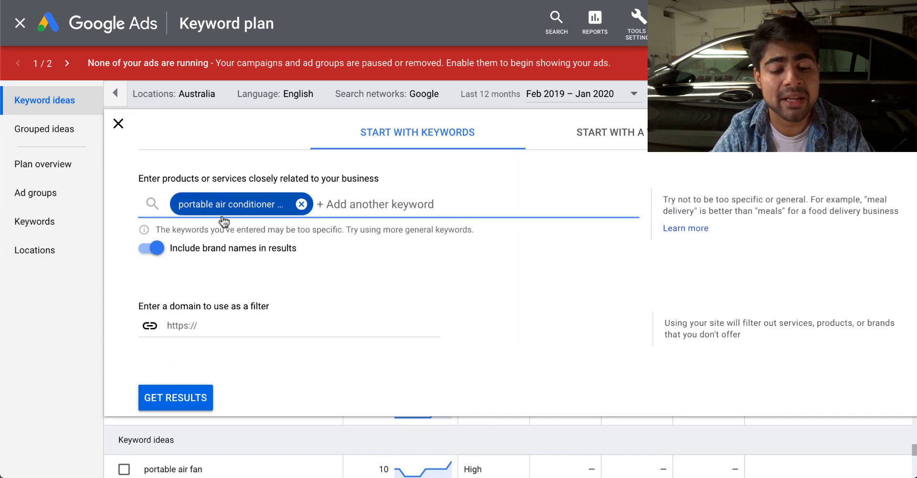
left_click(242, 200)
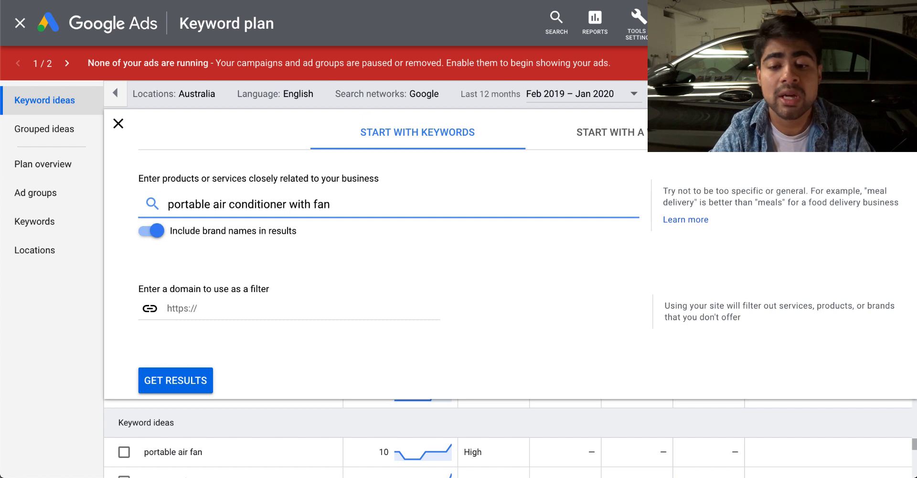
key("ctrl+Tab")
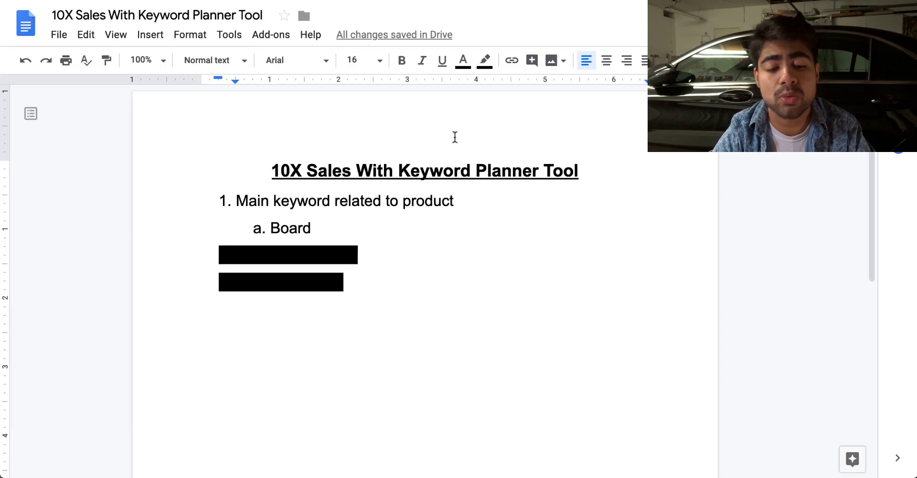
double_click(408, 237)
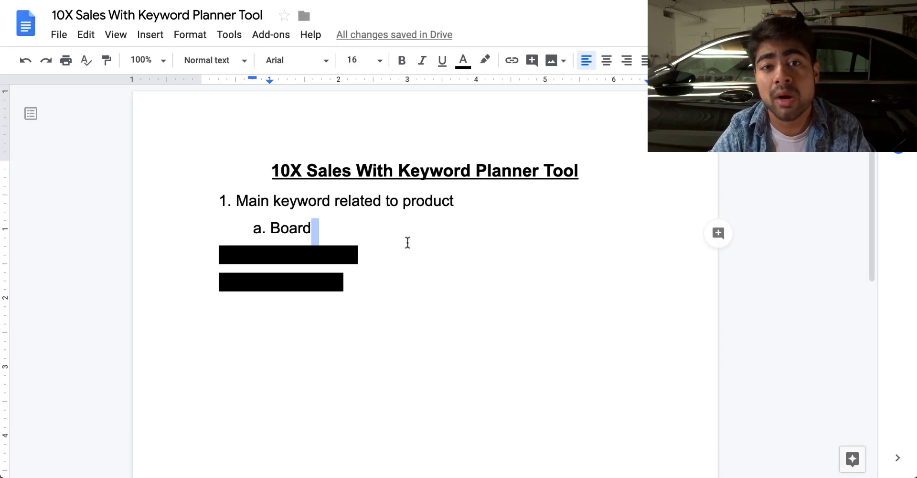
left_click(489, 208)
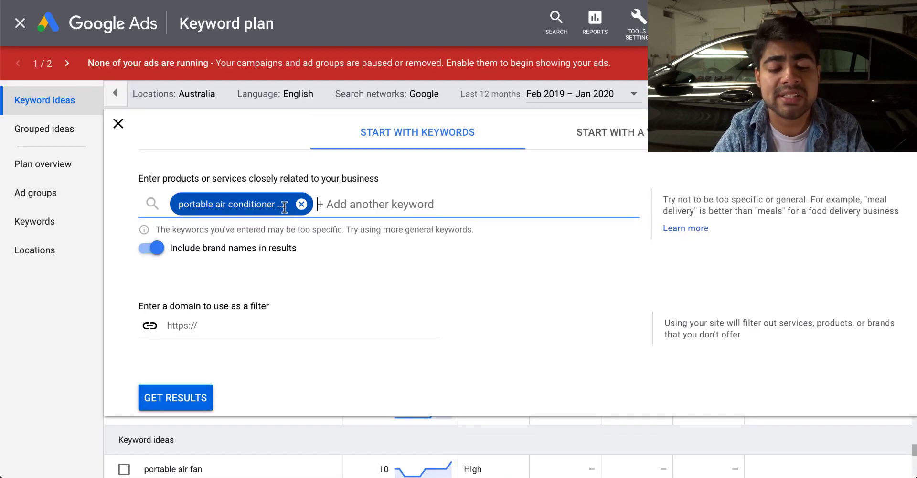
- Shorten the search keyword in Keyword Planner to "air conditioner" and get new keyword ideas
double_click(273, 204)
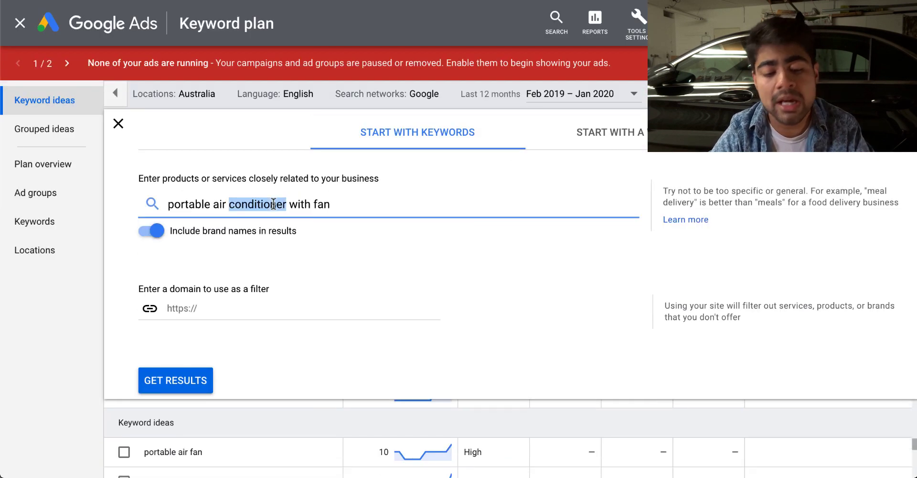
left_click(301, 204)
left_click_drag(331, 204, 286, 205)
key("BackSpace")
type("`")
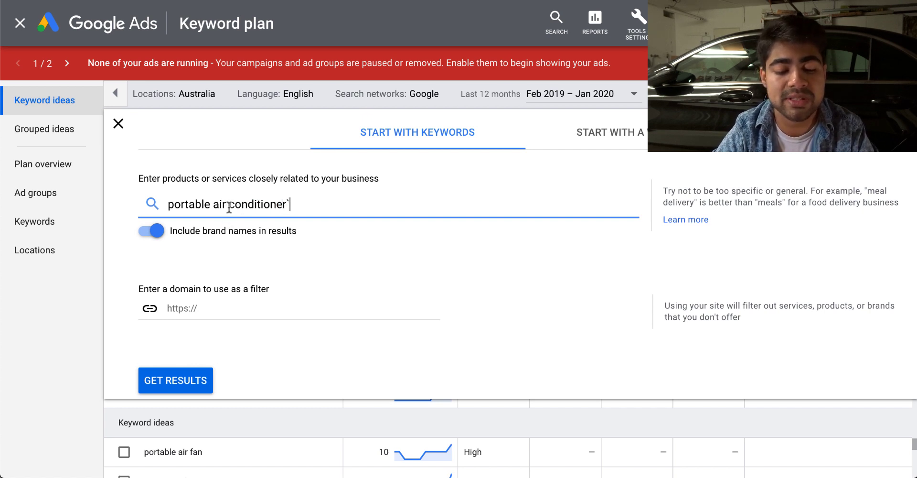
key("BackSpace")
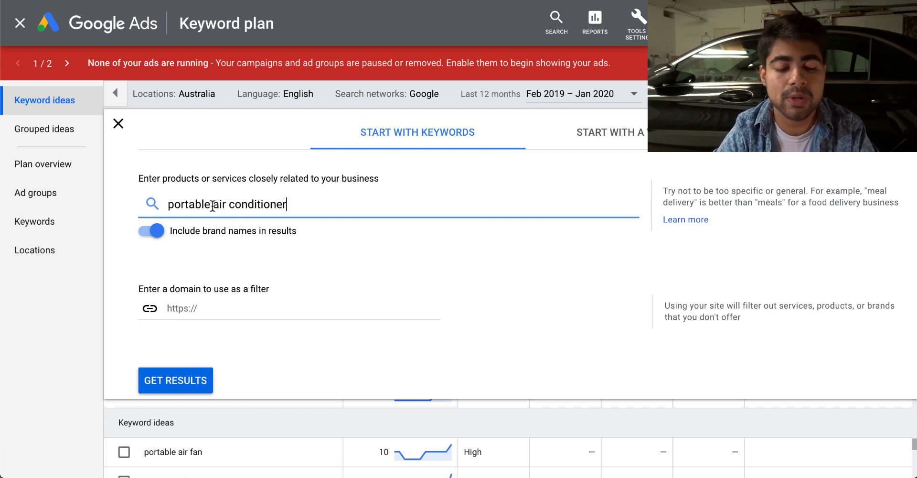
left_click_drag(213, 206, 160, 204)
key("BackSpace")
left_click(194, 381)
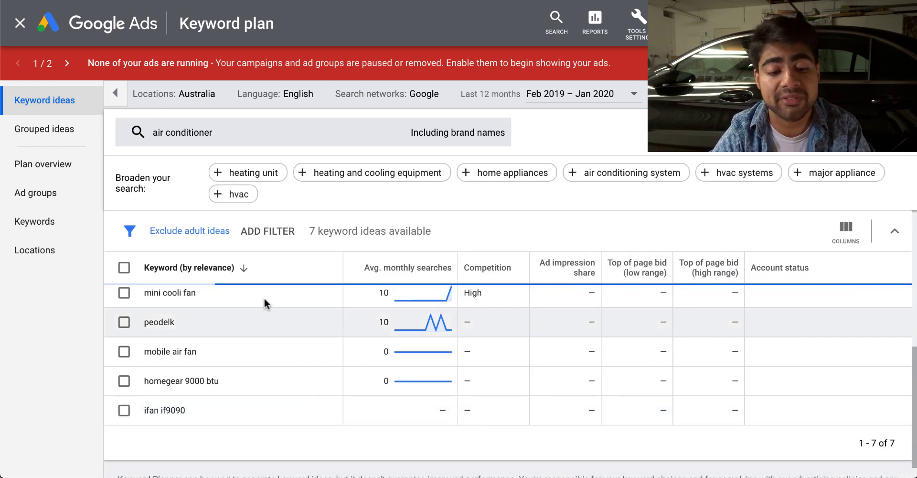
- Remove Australia from the targeted locations, target the United States country instead and save the location
left_click(217, 94)
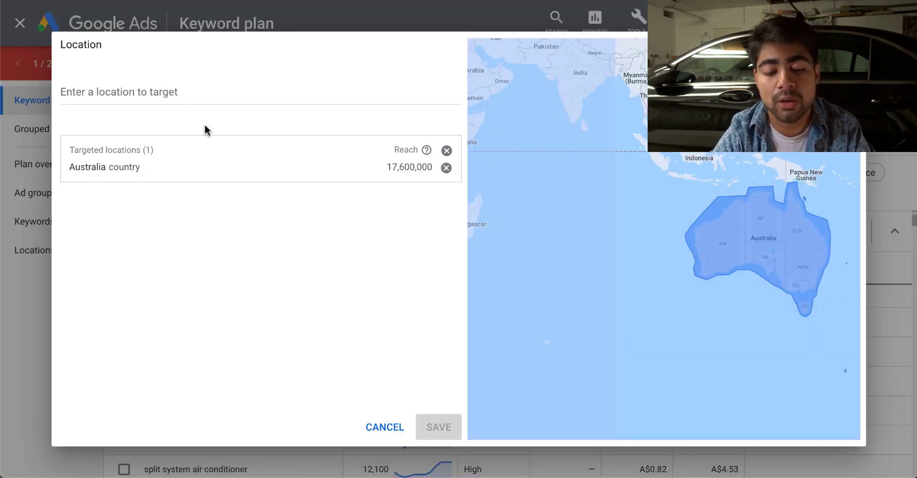
left_click(446, 167)
left_click(311, 91)
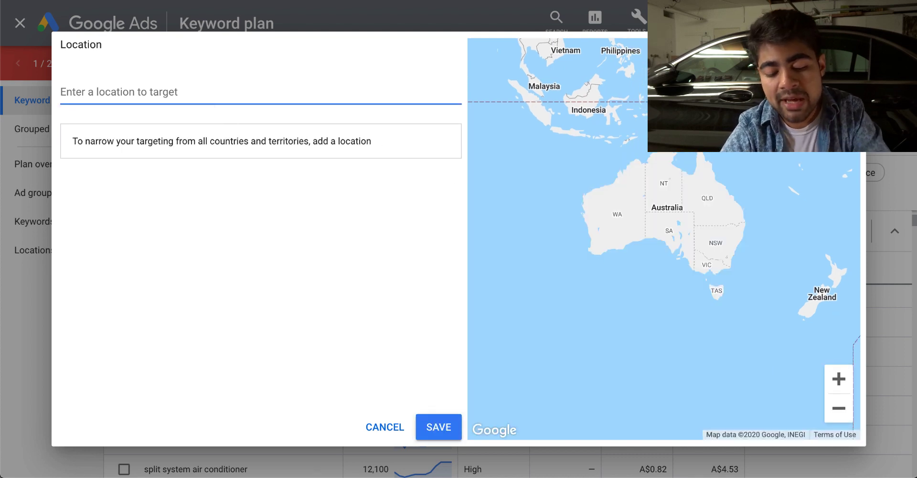
type("united")
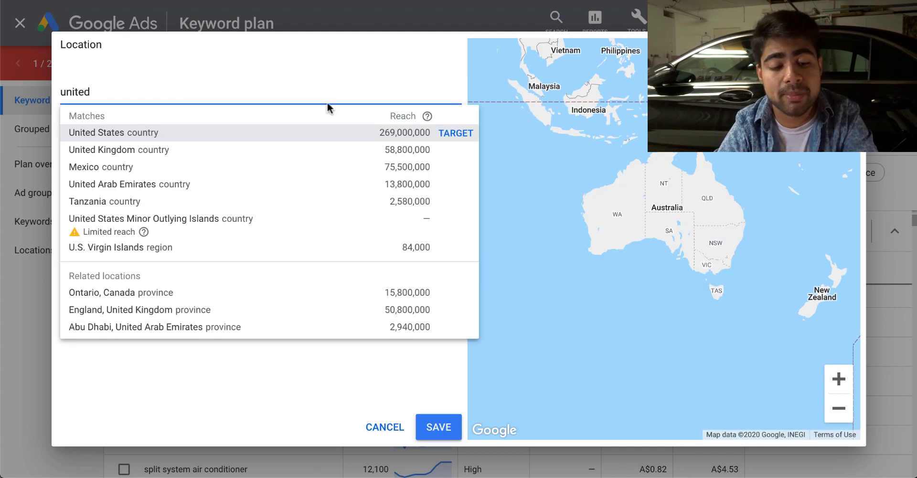
left_click(455, 133)
left_click(449, 425)
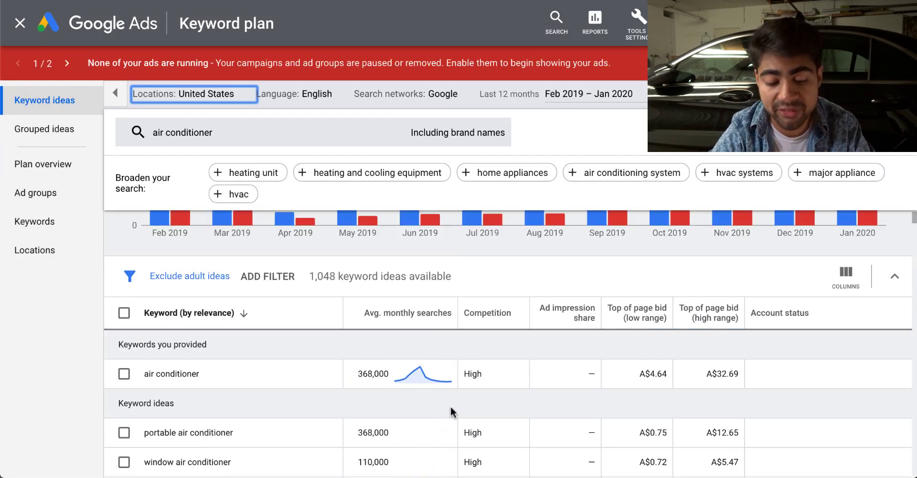
- Examine the monthly search volume chart for "air conditioner", including the May 2019 total and mobile volumes
scroll(451, 407, "up", 3)
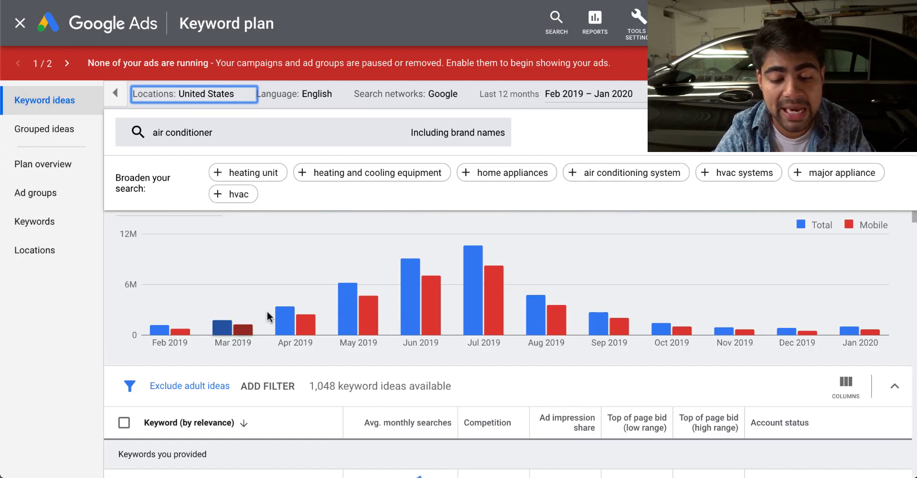
mouse_move(368, 297)
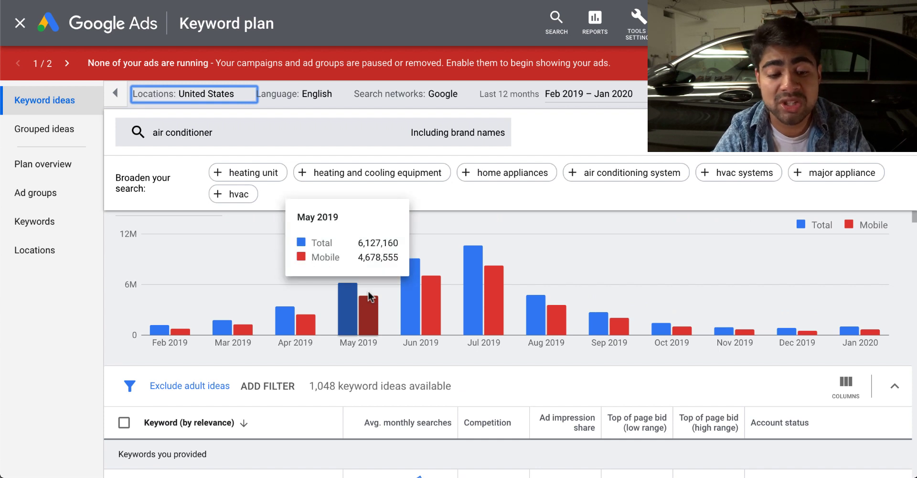
mouse_move(478, 263)
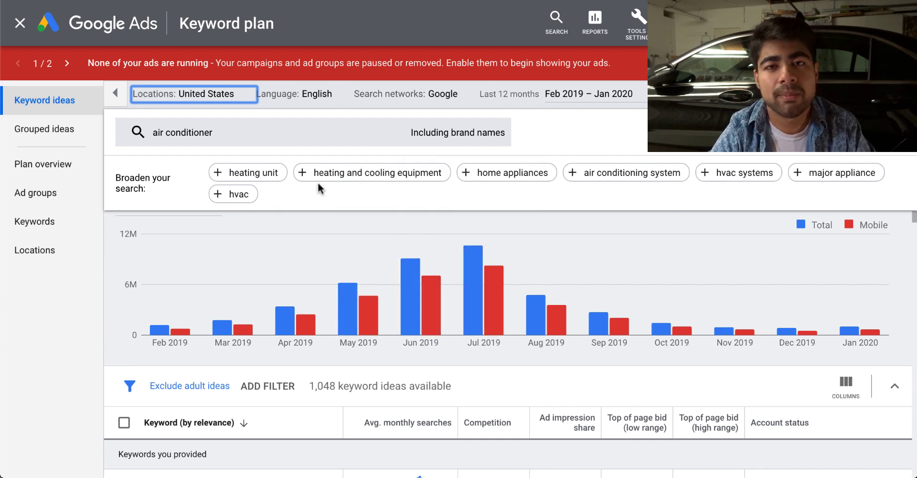
- Extend the search keyword to "air conditioner small fan", get new results and check its July 2019 volume and keyword ideas
left_click(199, 135)
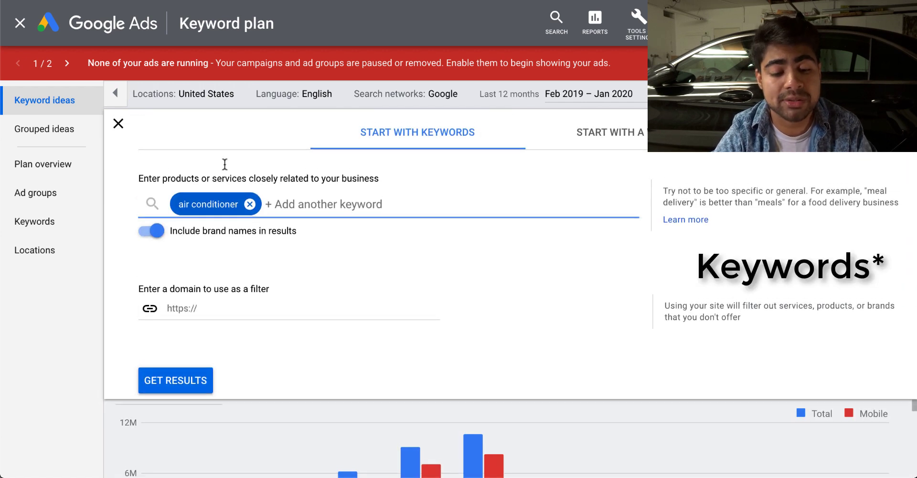
left_click(218, 202)
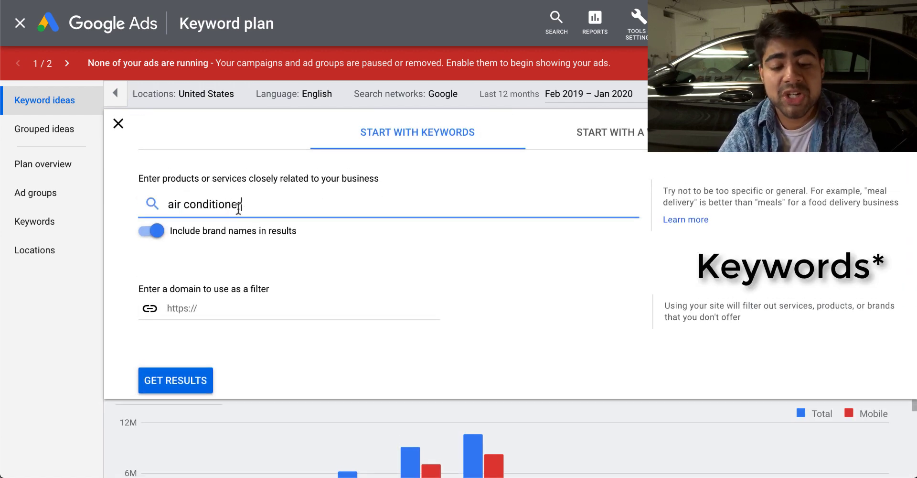
type("small fan")
key("Return")
key("Return")
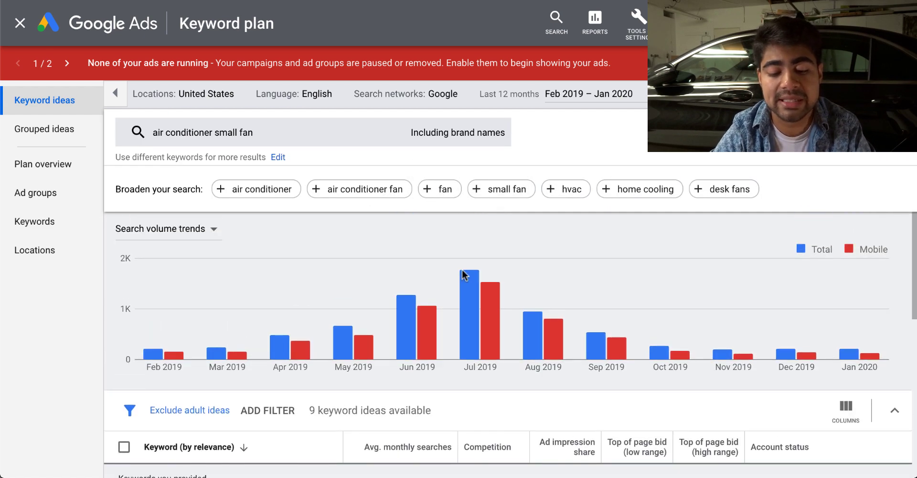
mouse_move(467, 311)
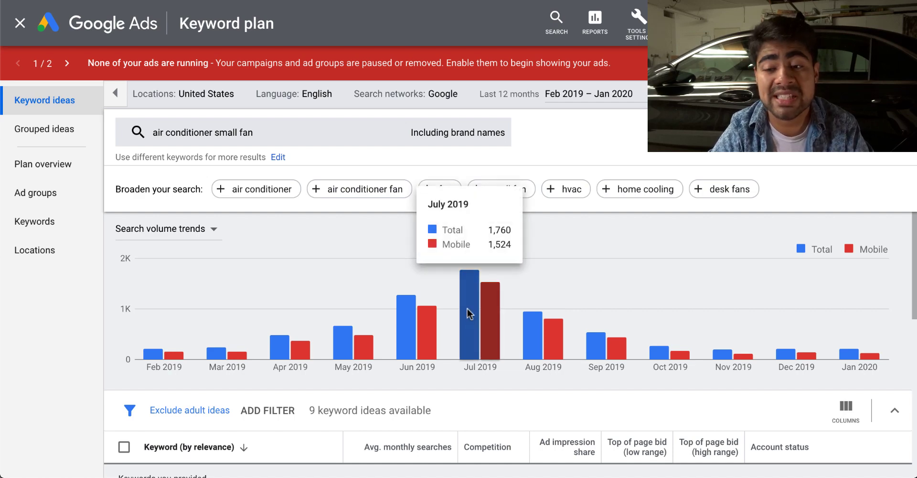
scroll(468, 313, "down", 4)
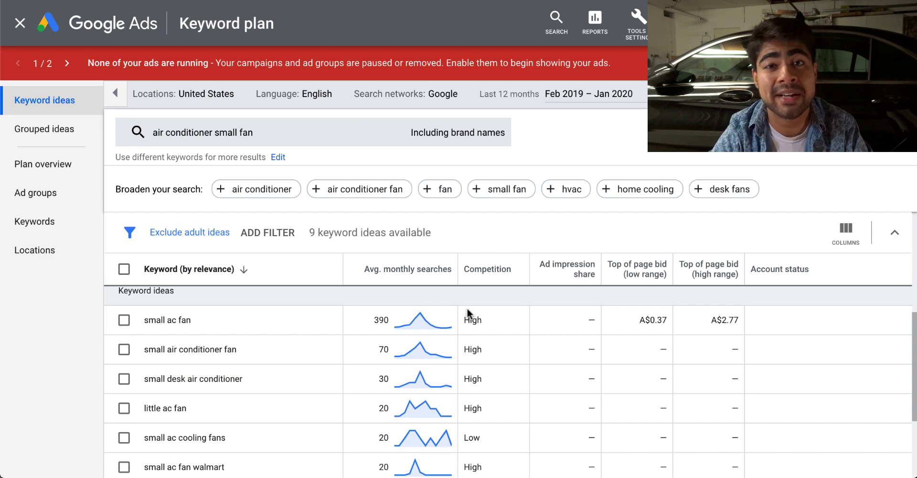
scroll(260, 217, "up", 4)
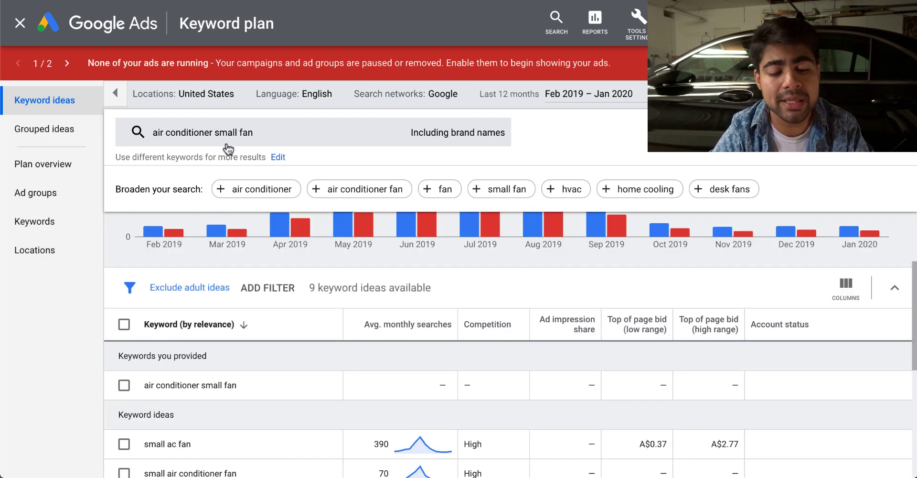
- Remove "small fan" from the search keyword and get the results for "air conditioner" again
left_click(235, 147)
left_click(228, 205)
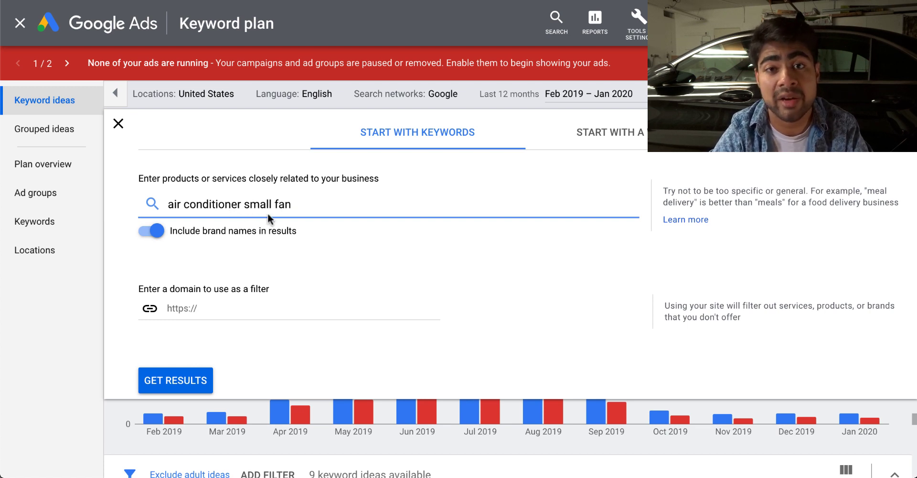
left_click_drag(307, 204, 240, 207)
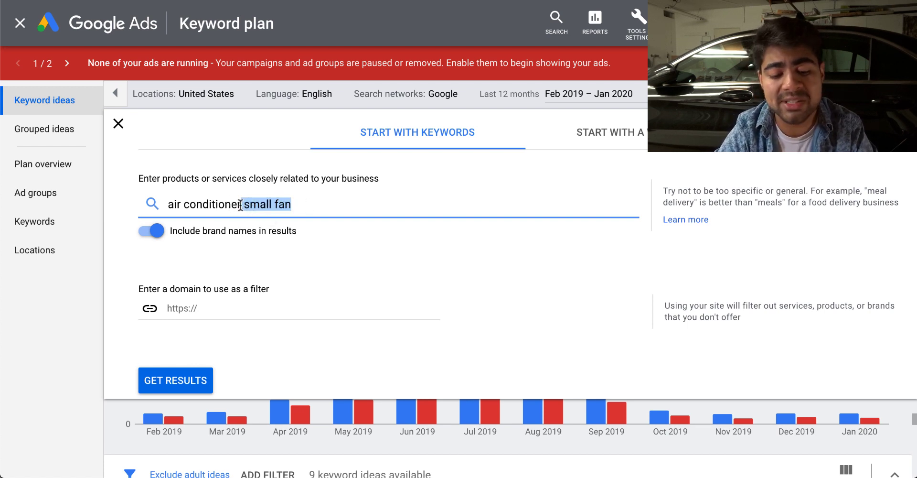
key("BackSpace")
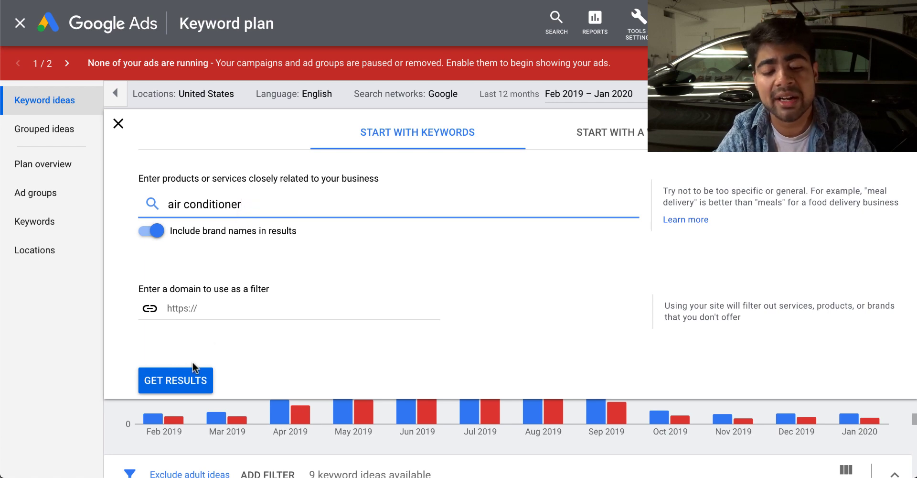
left_click(185, 379)
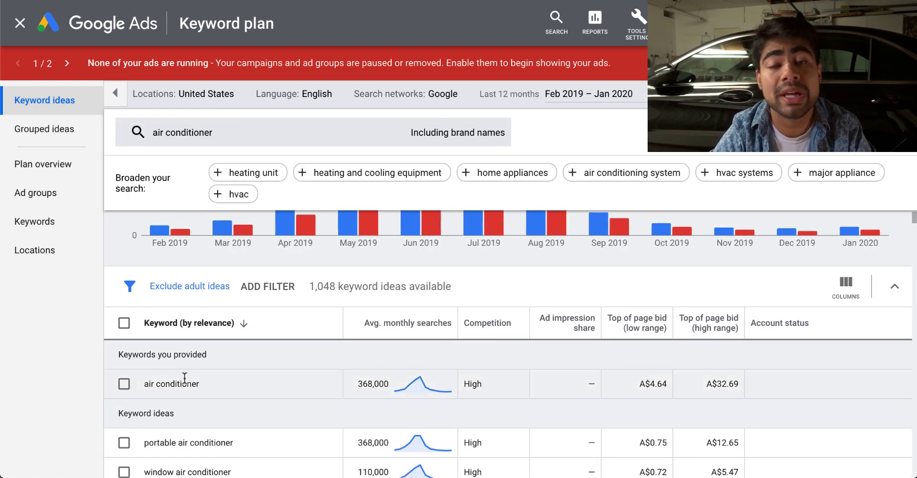
- Compare "portable air conditioner" with the main keyword "air conditioner", check the March 2019 volume and look through further keyword ideas
scroll(182, 335, "down", 2)
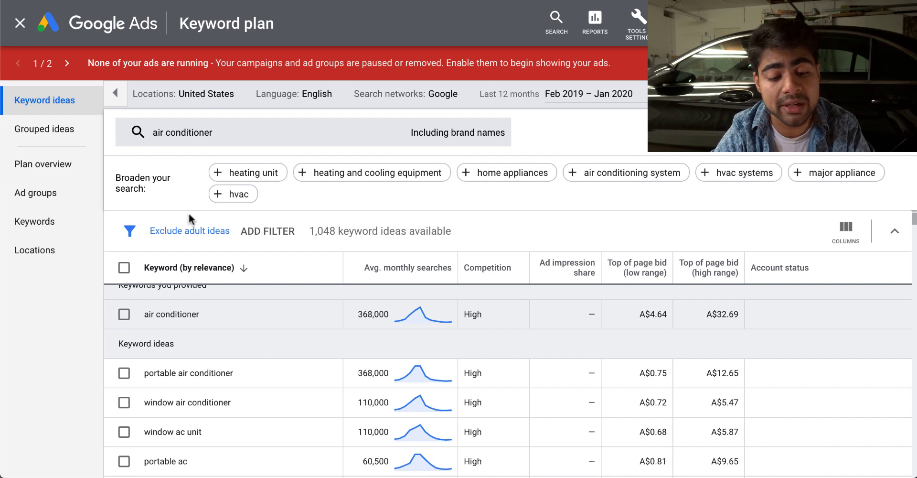
double_click(203, 372)
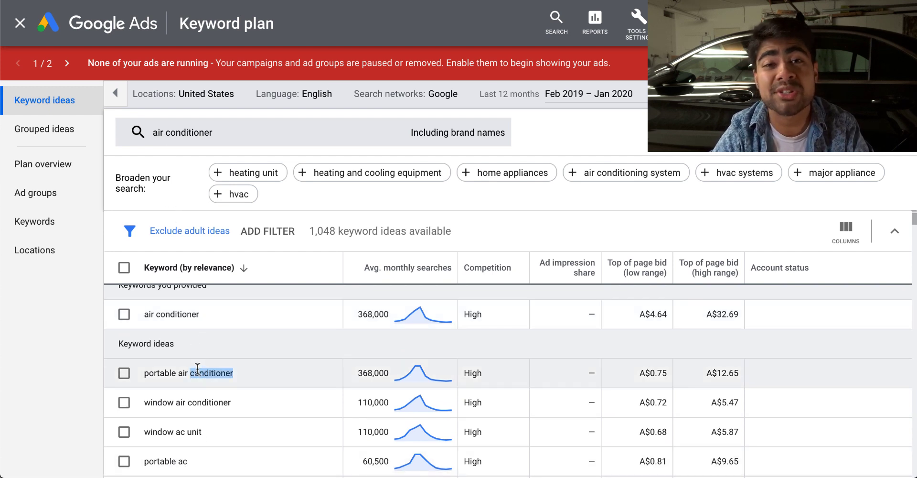
double_click(165, 373)
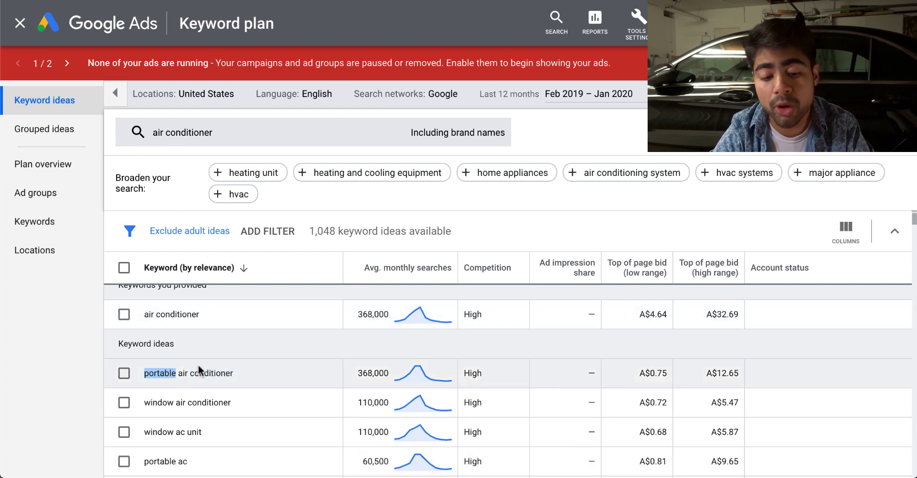
left_click(216, 374)
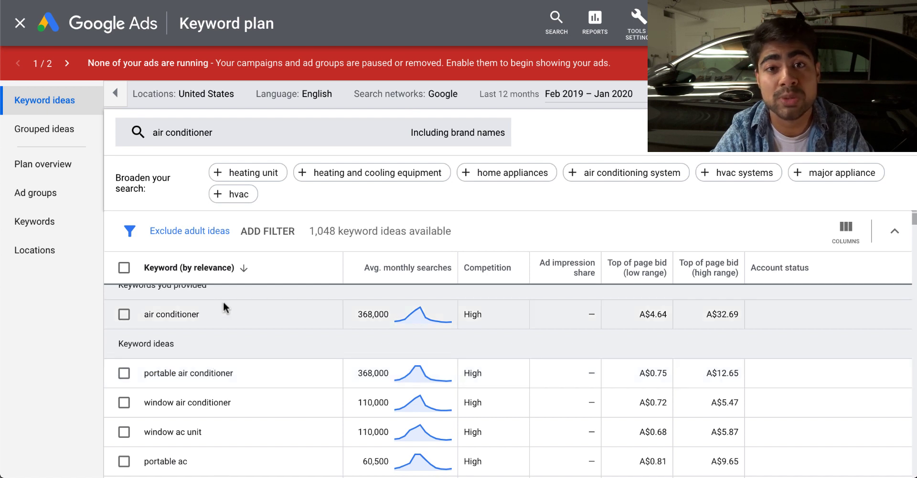
triple_click(193, 377)
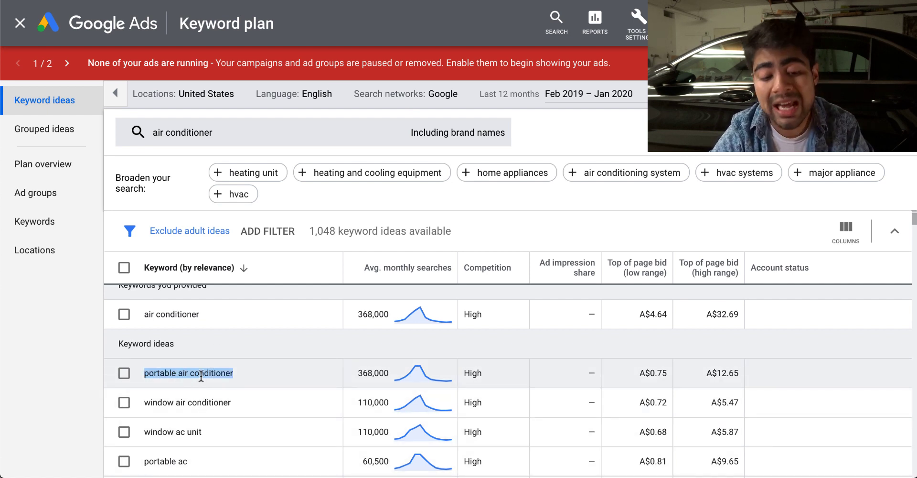
double_click(199, 376)
double_click(171, 377)
scroll(179, 357, "up", 1)
triple_click(183, 367)
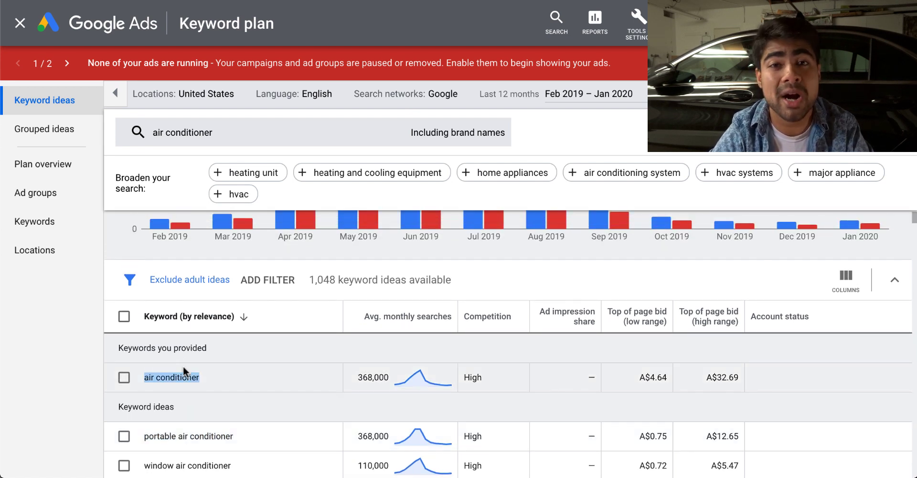
mouse_move(173, 193)
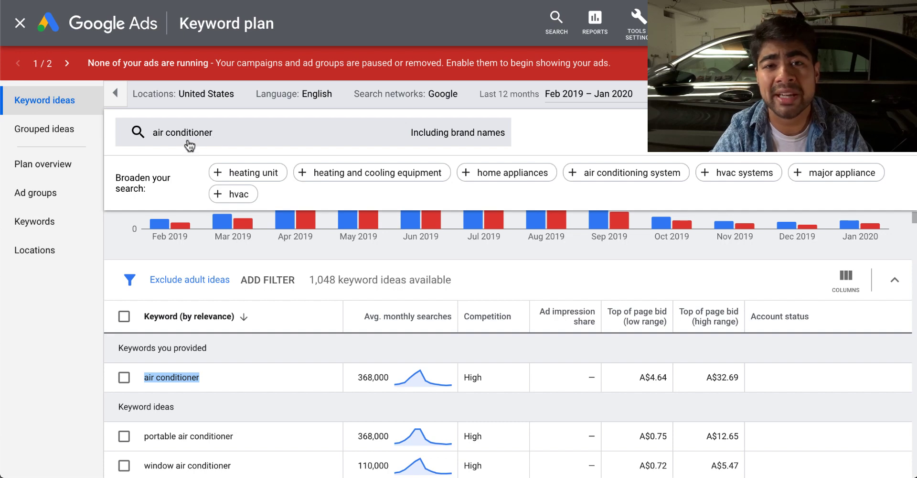
mouse_move(247, 232)
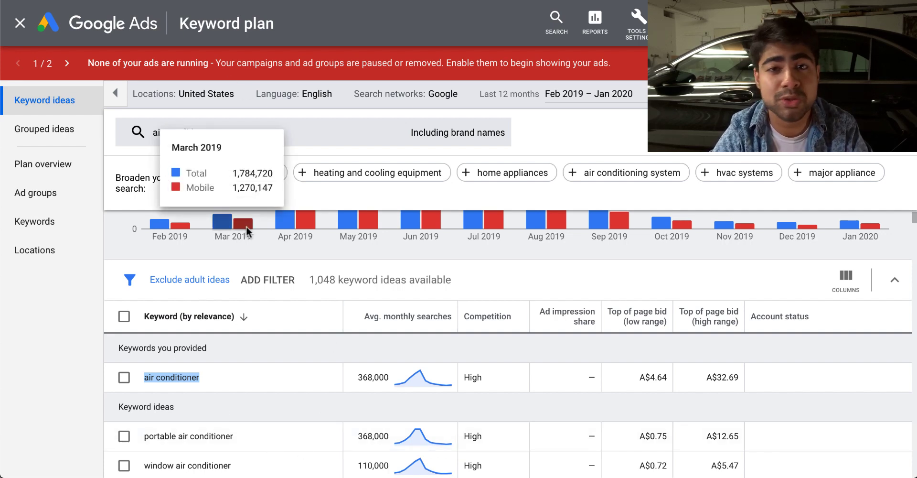
scroll(256, 383, "down", 2)
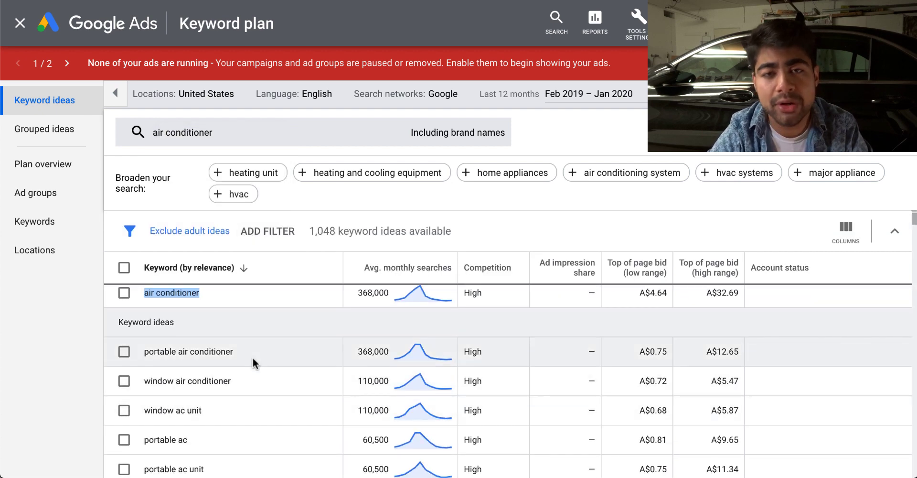
left_click(209, 321)
scroll(209, 322, "down", 2)
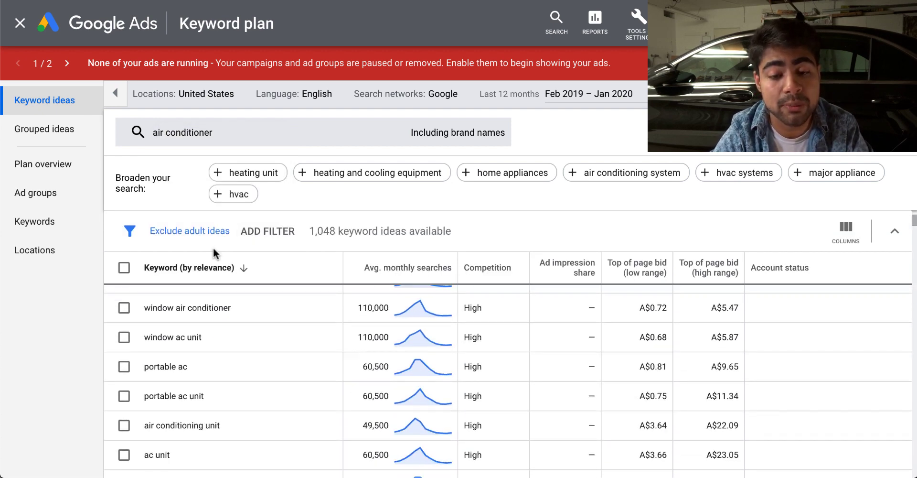
- Switch to the Google Docs outline and remove the black highlight from the second point, "Insert website link"
key("ctrl+Tab")
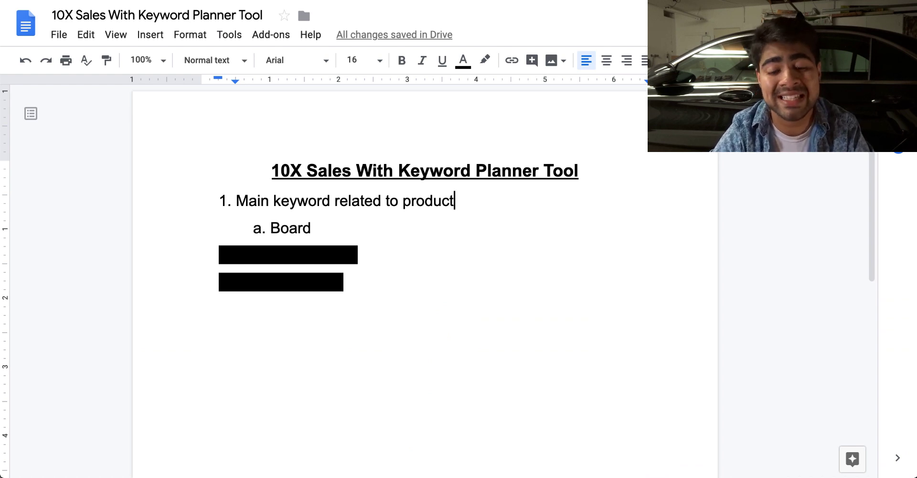
triple_click(307, 249)
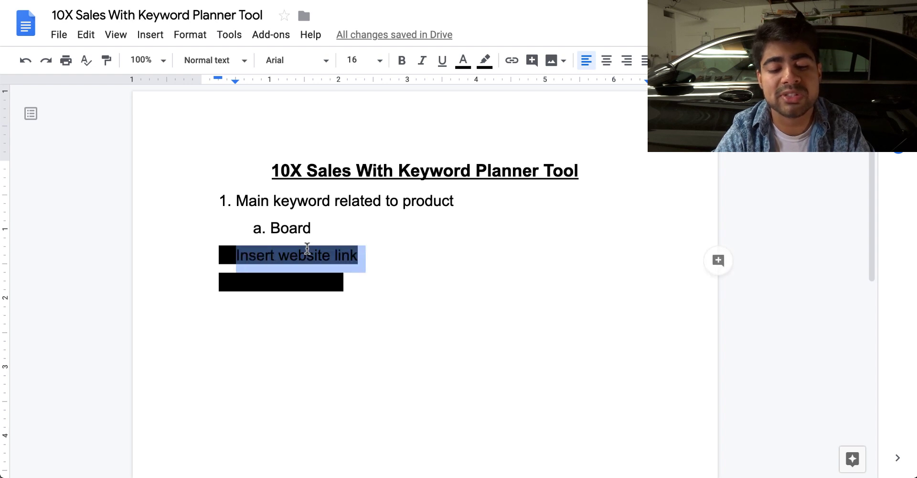
left_click(485, 61)
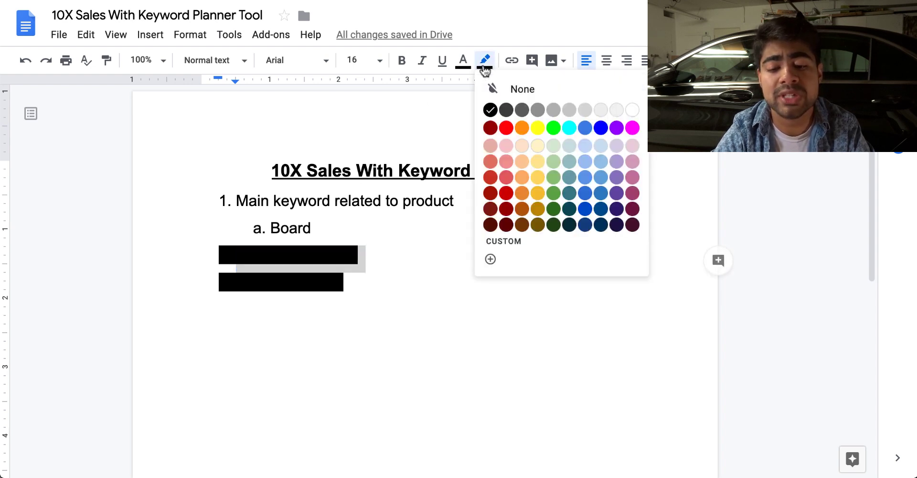
left_click(500, 89)
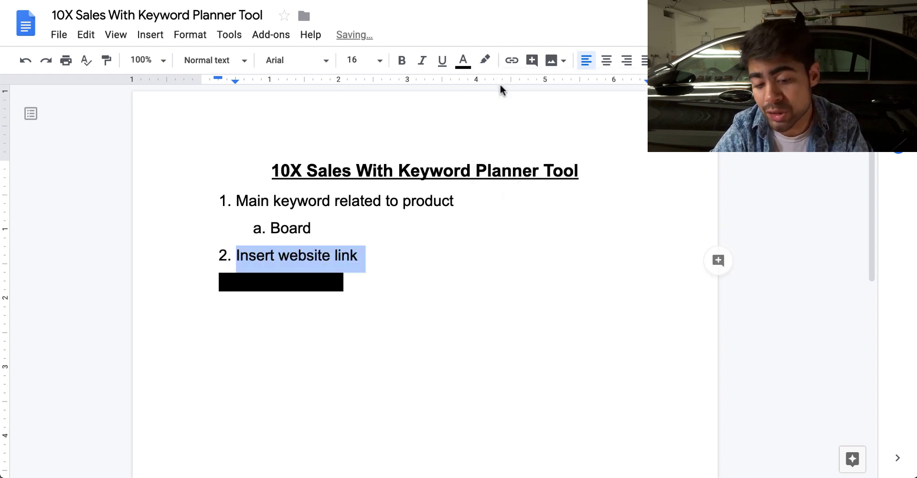
left_click(483, 260)
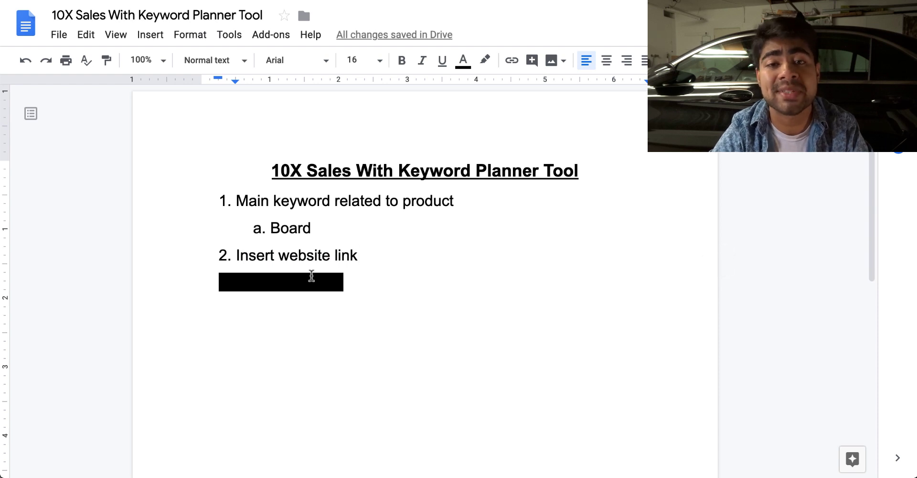
- Return to Google Ads, close the current keyword plan and start discovering new keywords
left_click(620, 6)
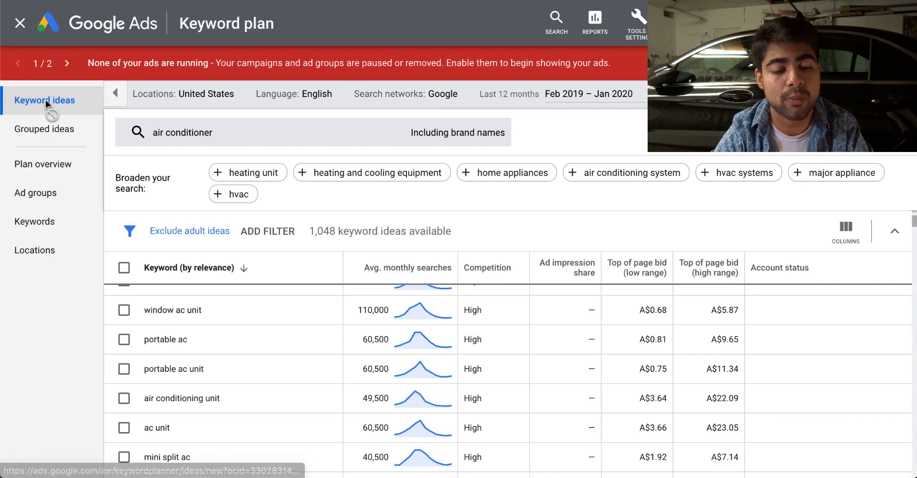
left_click(20, 23)
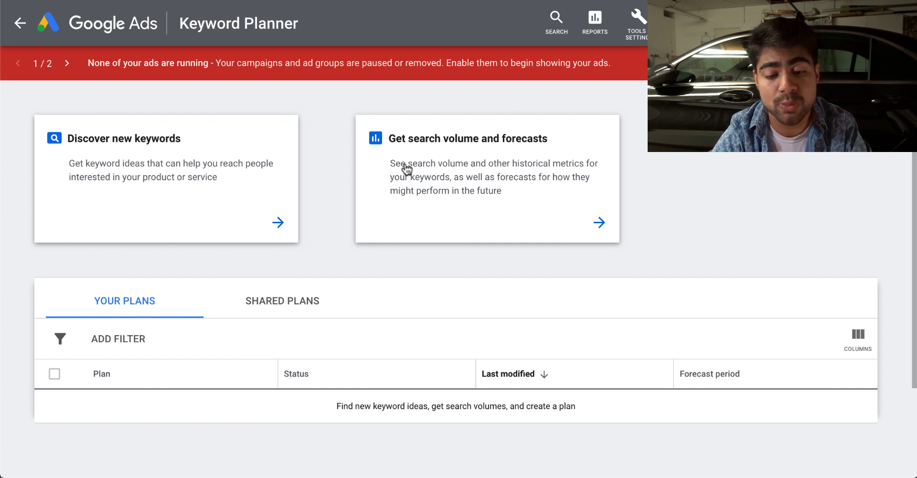
left_click(179, 168)
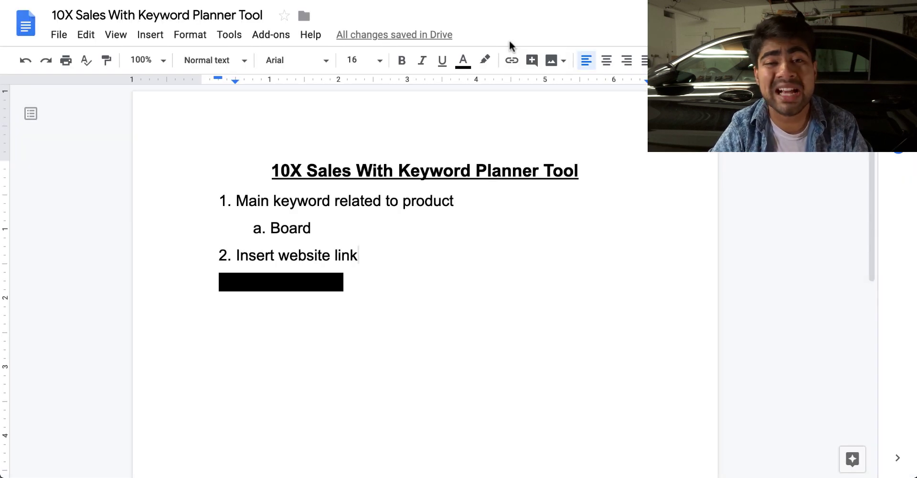
- Review the "Insert website link" point in Google Docs and look over the EasyChill 2.0 product page on the Bestsellrz store
double_click(329, 249)
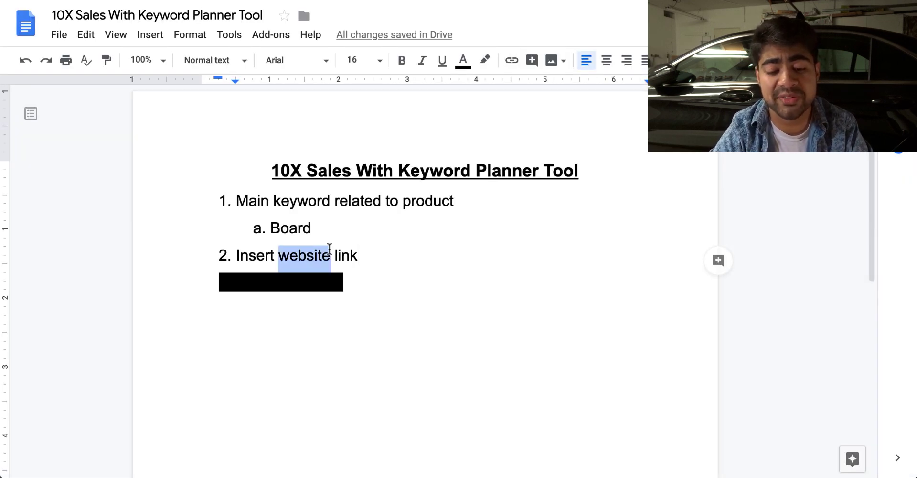
left_click(329, 249)
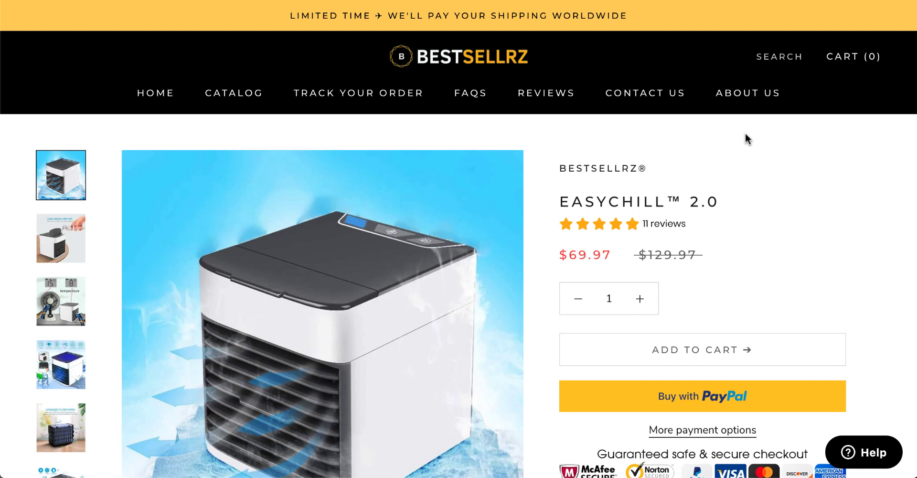
scroll(748, 138, "down", 3)
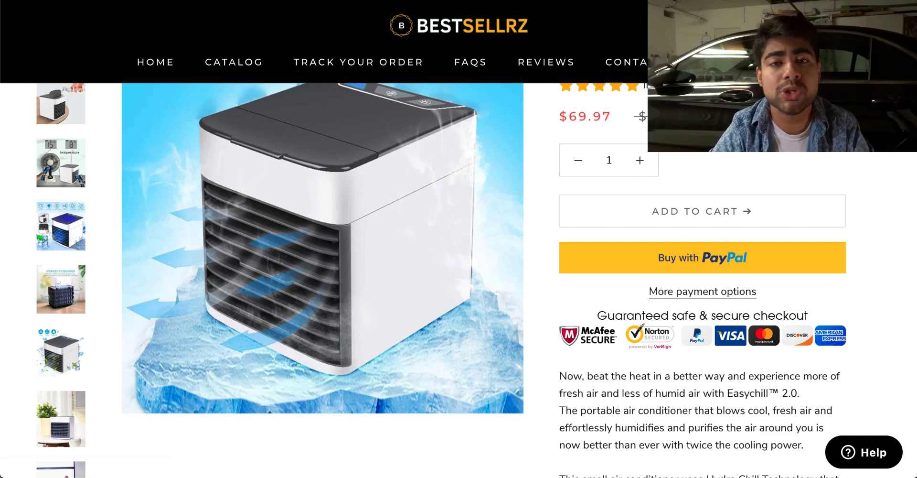
scroll(459, 277, "up", 2)
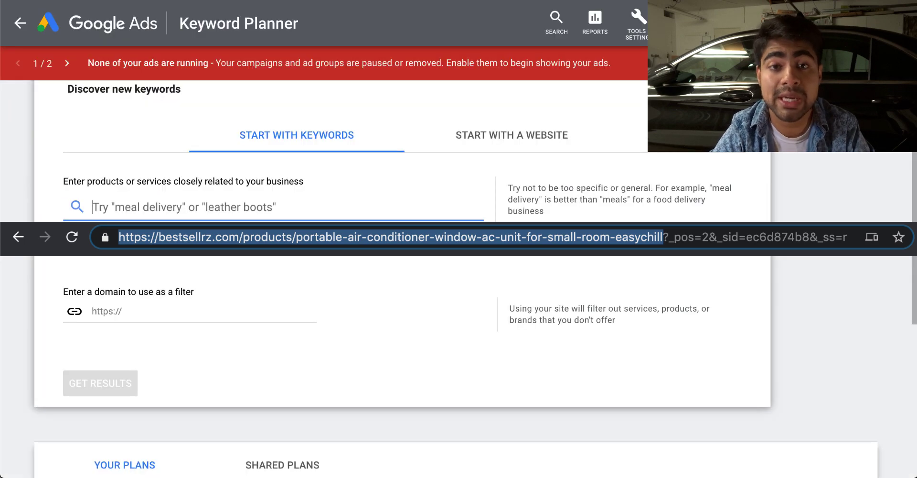
left_click(140, 311)
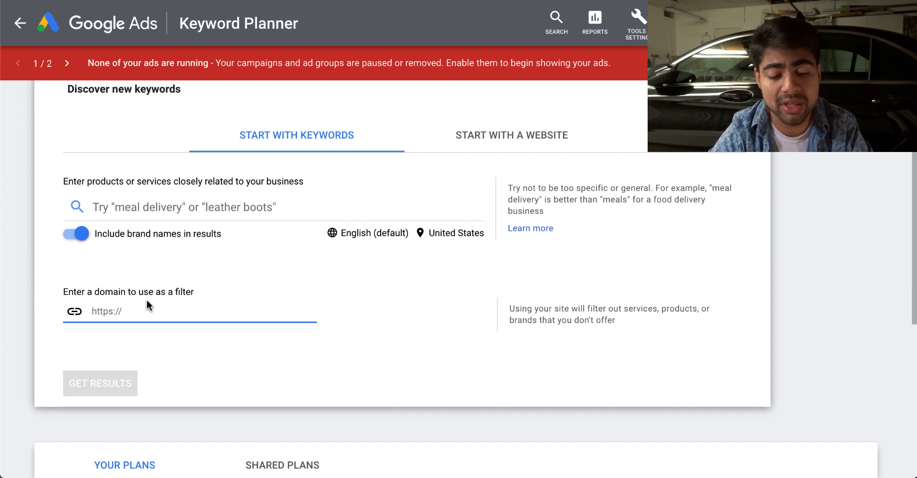
key("ctrl+v")
left_click(149, 337)
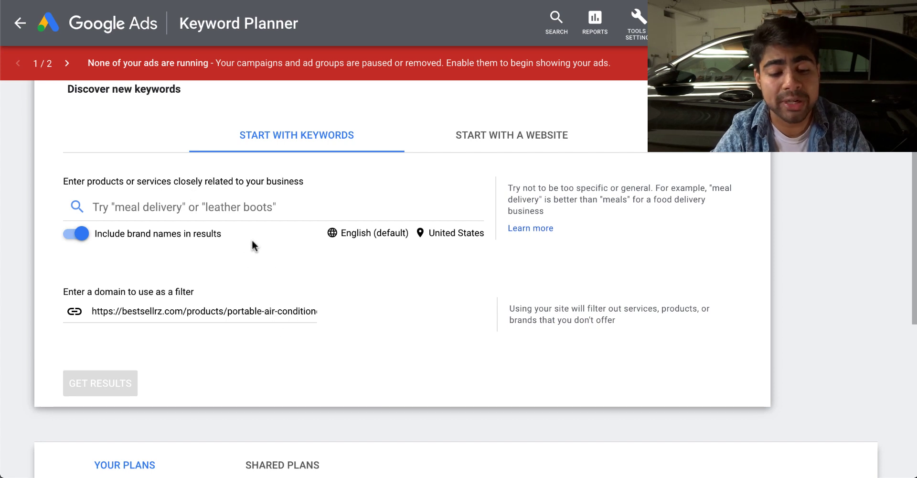
triple_click(247, 309)
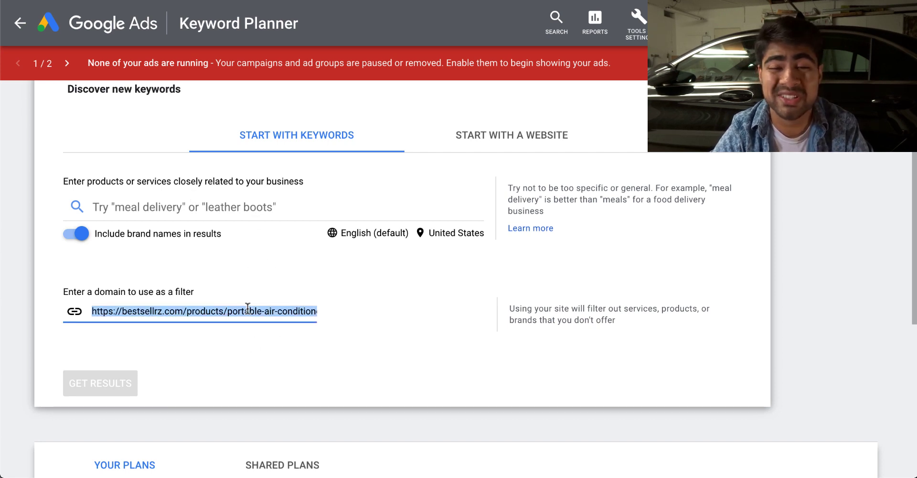
- Start keyword discovery with a website instead, using only the EasyChill product page as the source, and get the results
left_click(494, 175)
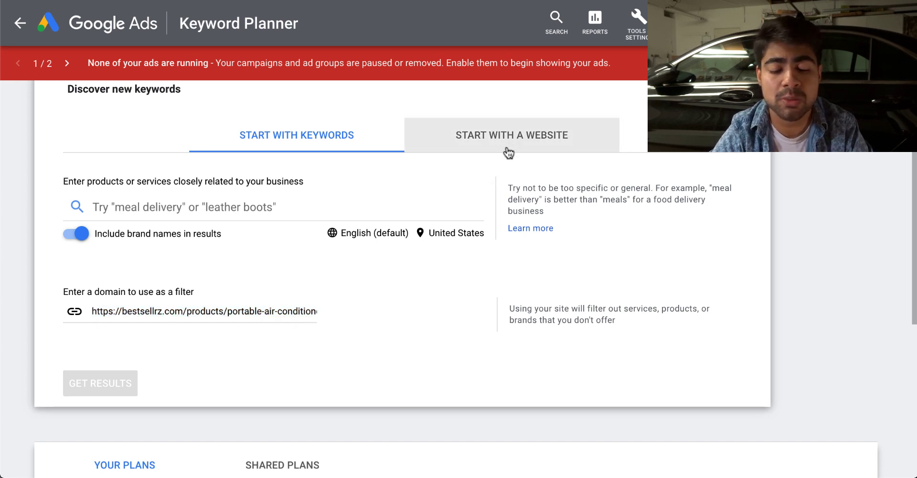
left_click(537, 148)
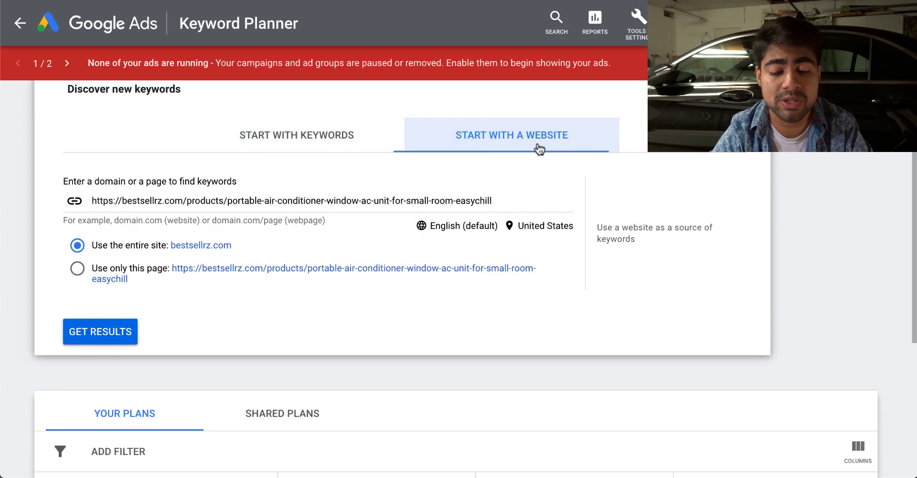
triple_click(245, 201)
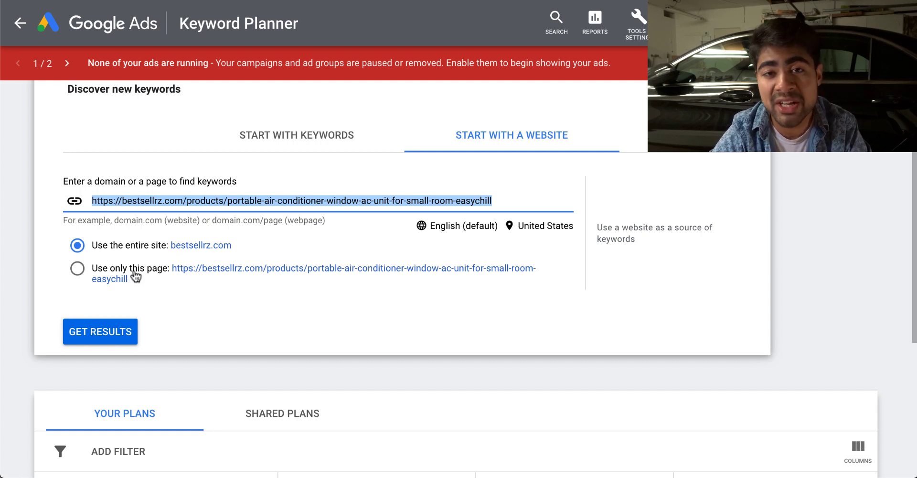
left_click(79, 272)
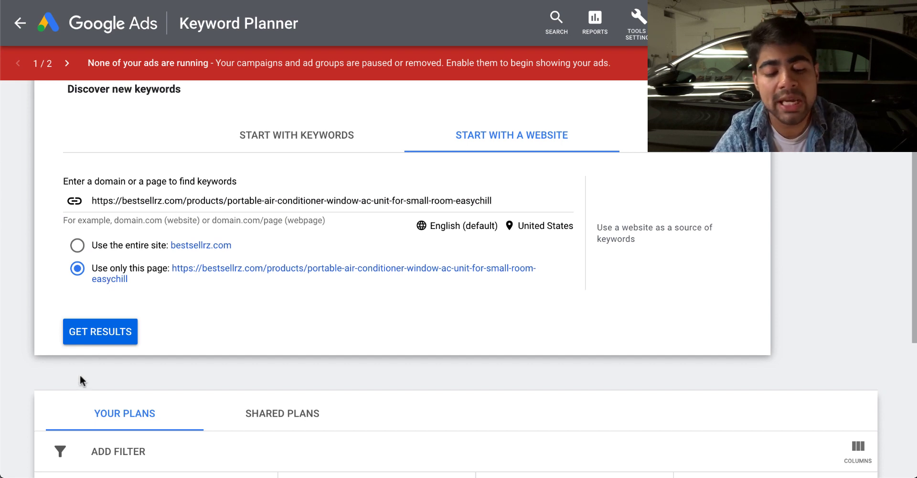
left_click(113, 342)
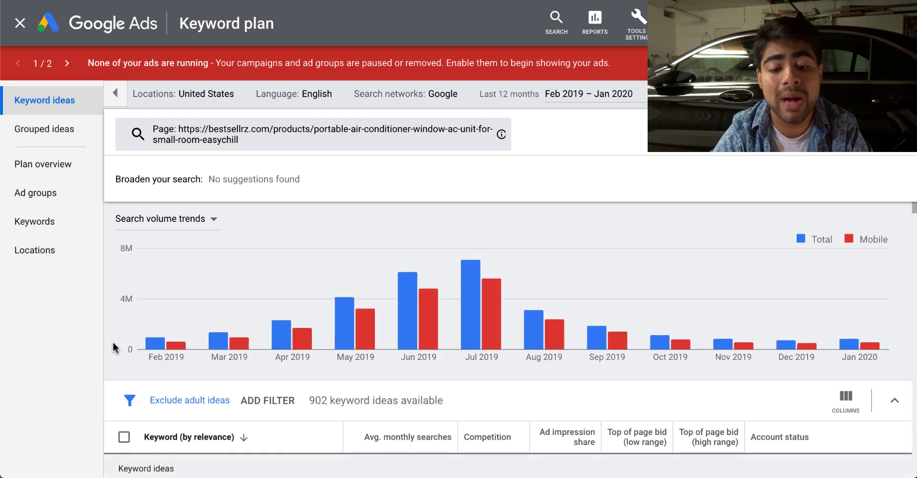
- Examine the monthly search volume trends, including July 2019, and the first keyword ideas such as "portable air conditioner"
scroll(194, 342, "down", 3)
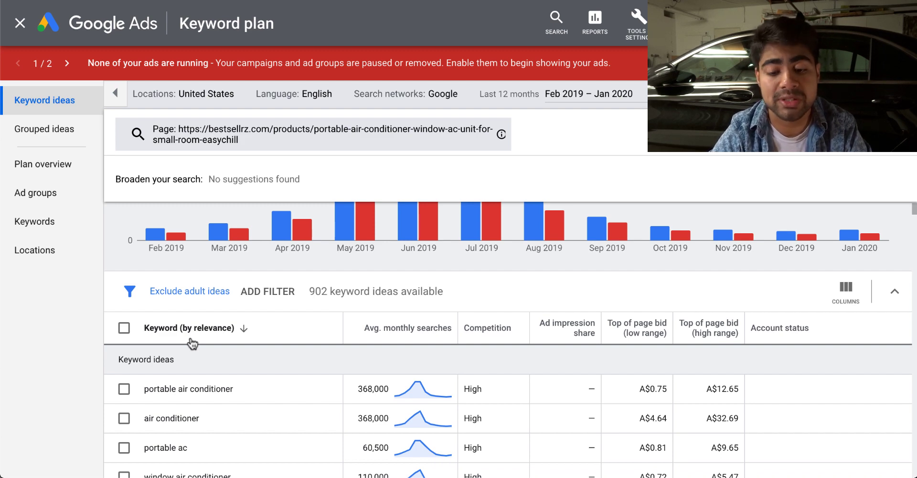
scroll(192, 343, "up", 3)
mouse_move(461, 302)
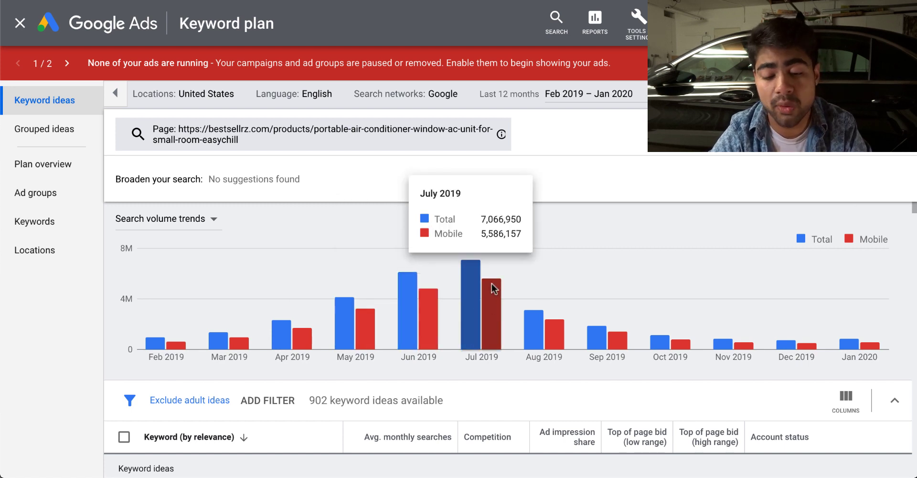
scroll(495, 289, "down", 6)
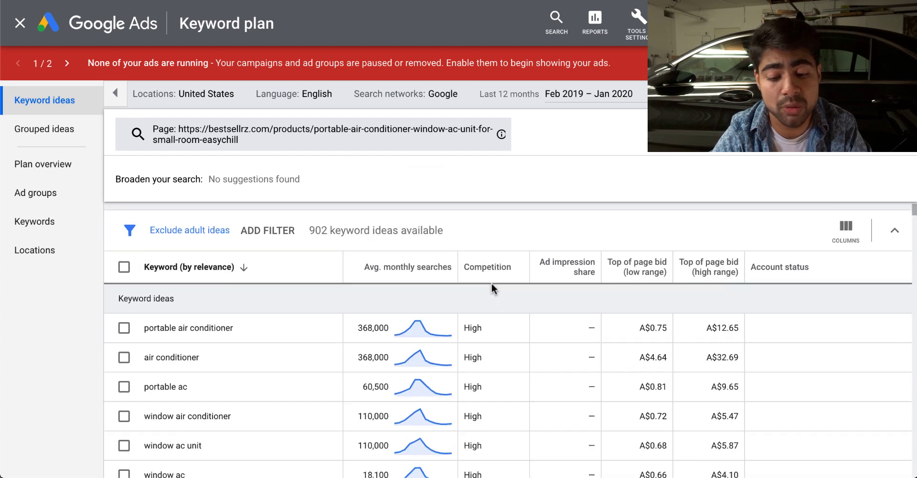
scroll(494, 289, "up", 2)
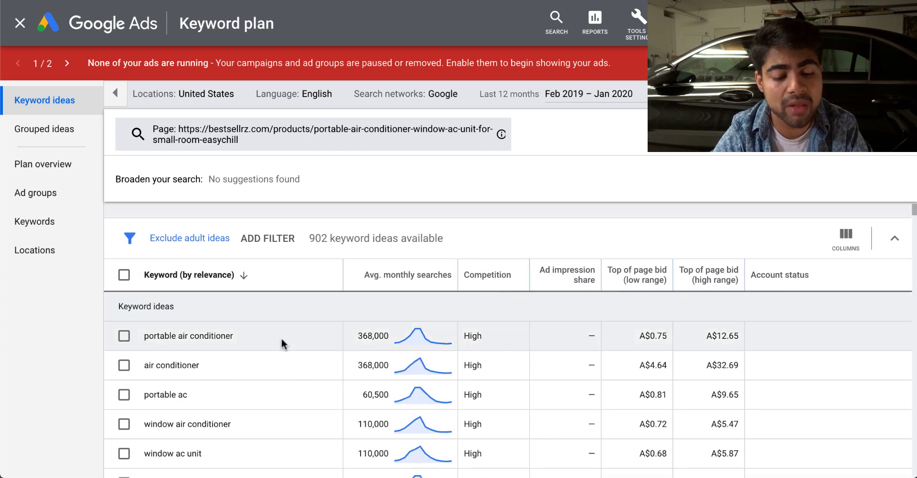
triple_click(201, 340)
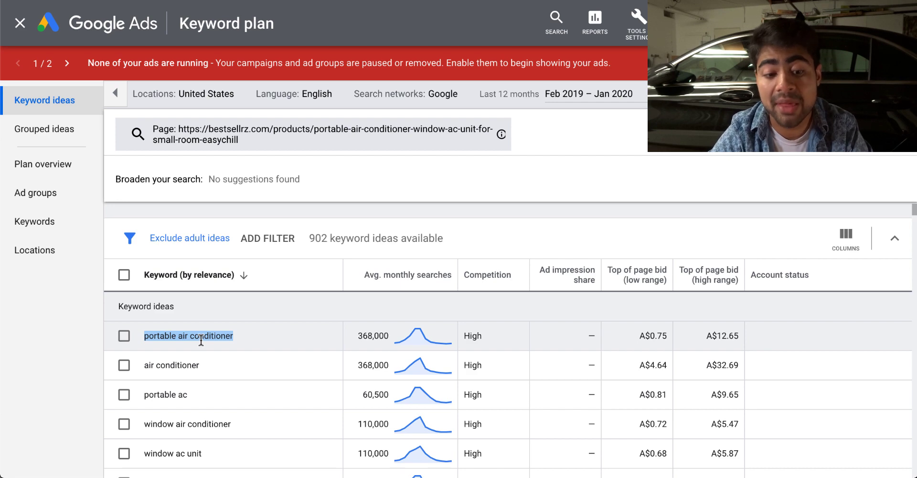
scroll(239, 325, "down", 1)
left_click(281, 305)
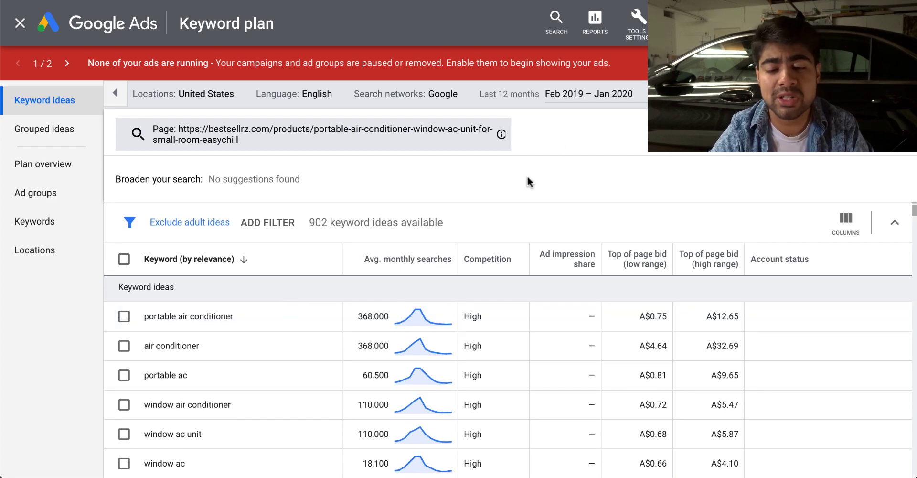
- Switch to the EasyChill 2.0 product page on the Bestsellrz store, look over its description and return to Google Ads
key("ctrl+Tab")
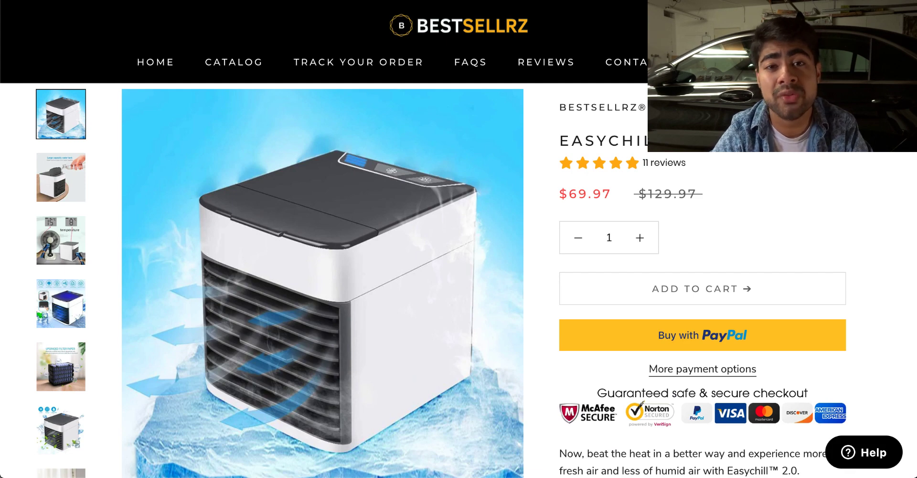
scroll(643, 267, "down", 7)
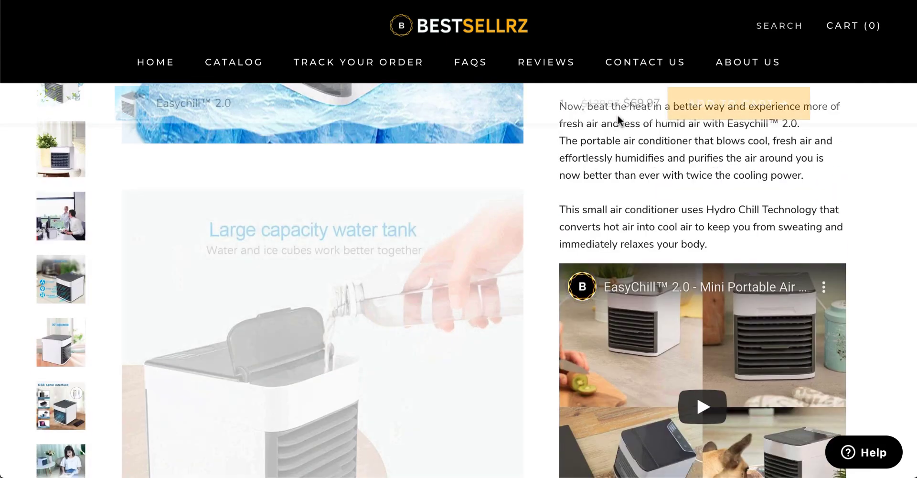
scroll(642, 266, "up", 10)
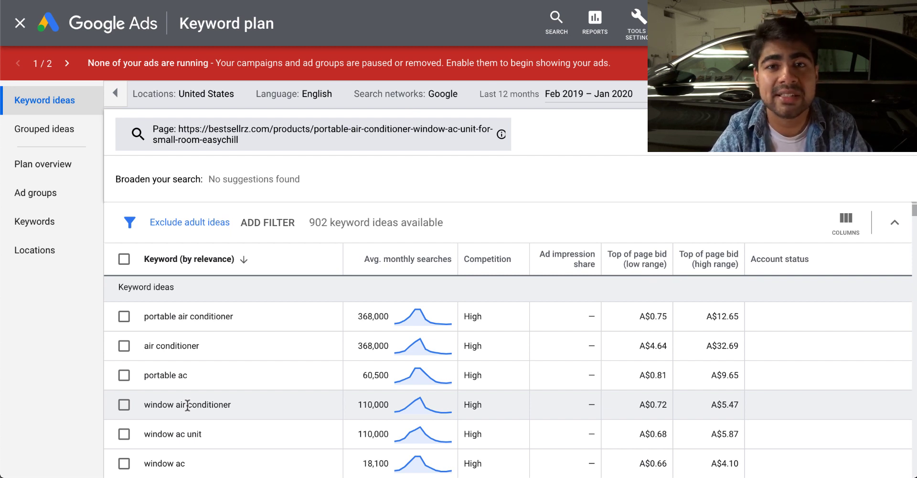
- Examine the list of keyword ideas generated from the product page, comparing the keywords' relevance and average monthly searches
scroll(187, 405, "down", 2)
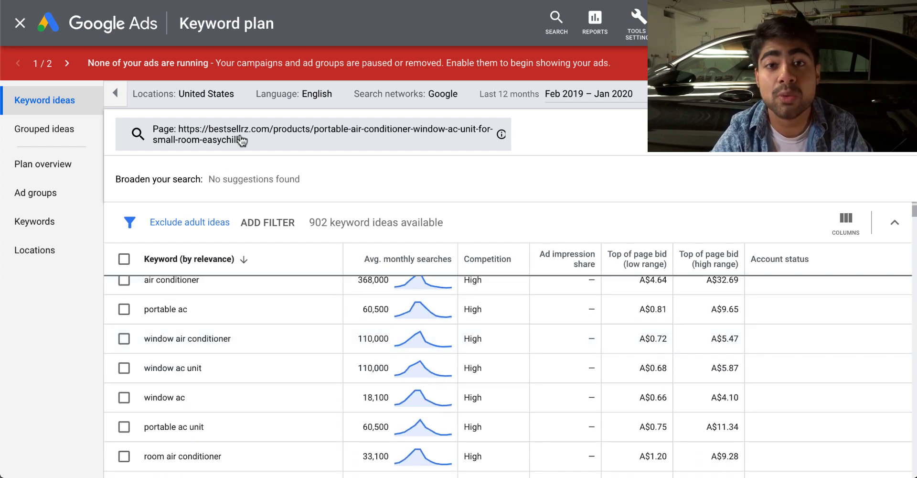
scroll(231, 300, "down", 4)
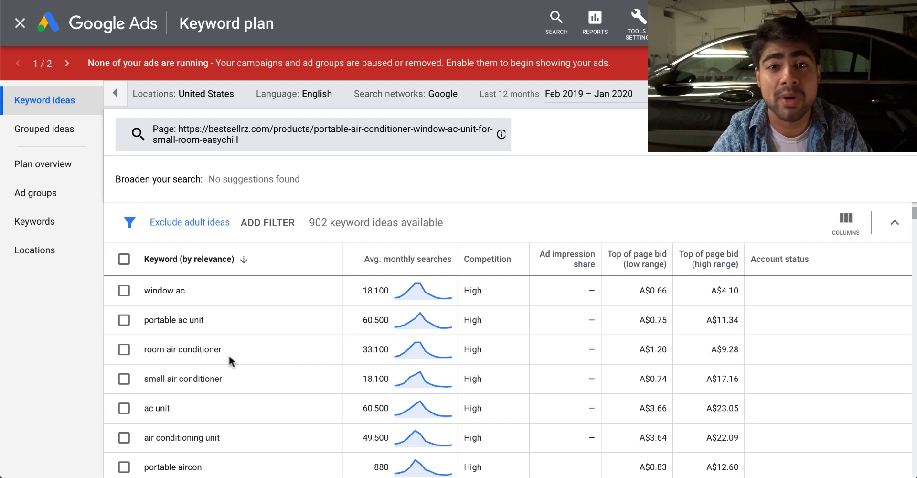
scroll(228, 355, "up", 2)
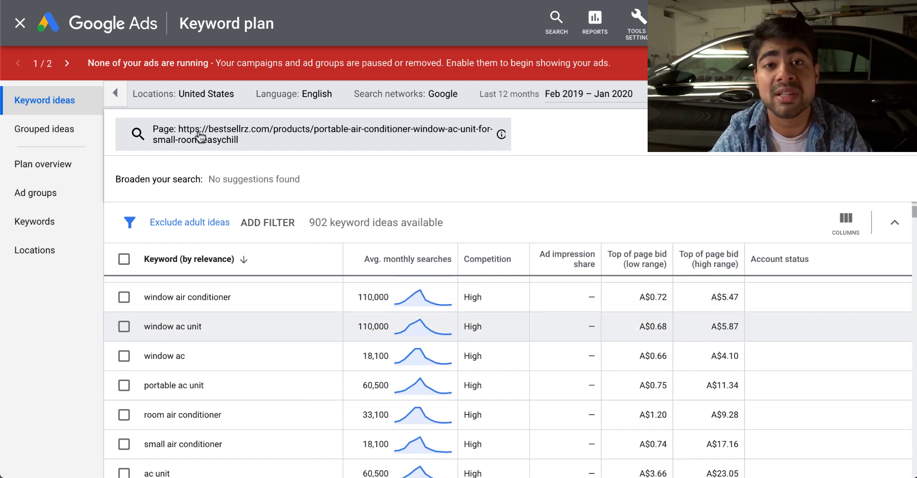
mouse_move(717, 266)
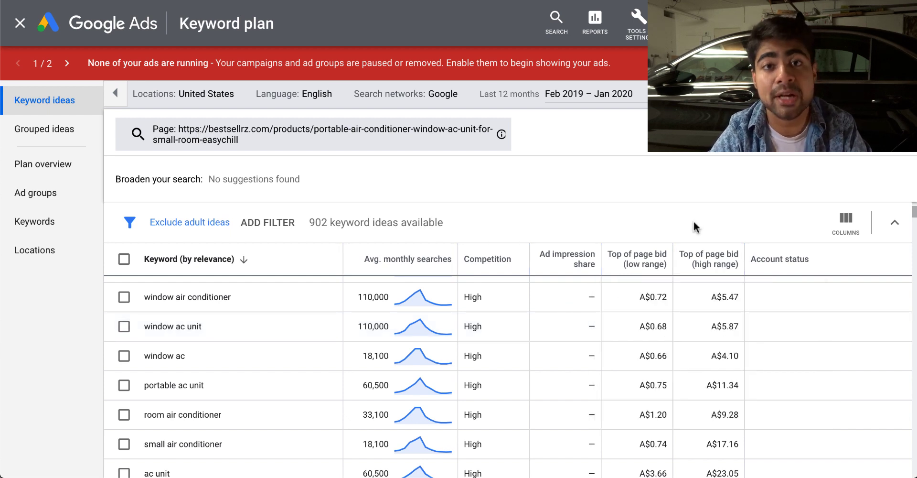
scroll(409, 346, "down", 5)
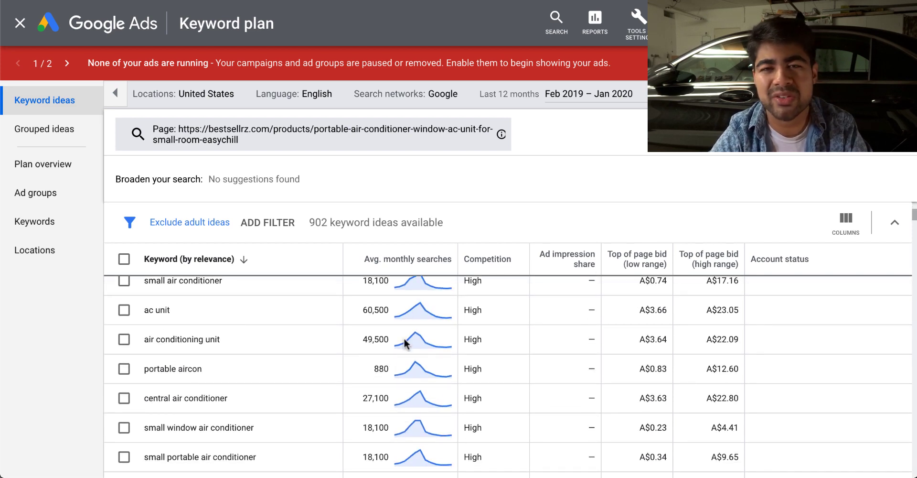
mouse_move(405, 342)
scroll(295, 327, "down", 6)
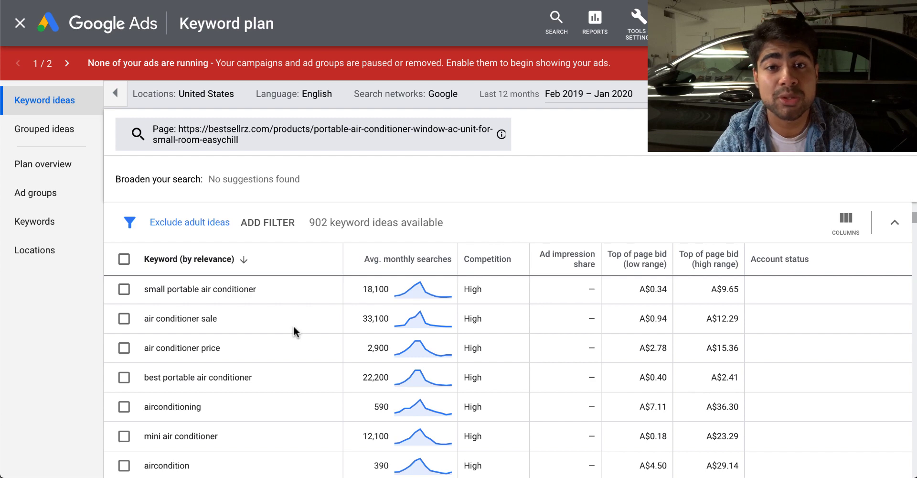
scroll(293, 326, "up", 9)
- Change the keyword source from the single product page to the entire bestsellrz.com site and get the results
left_click(321, 137)
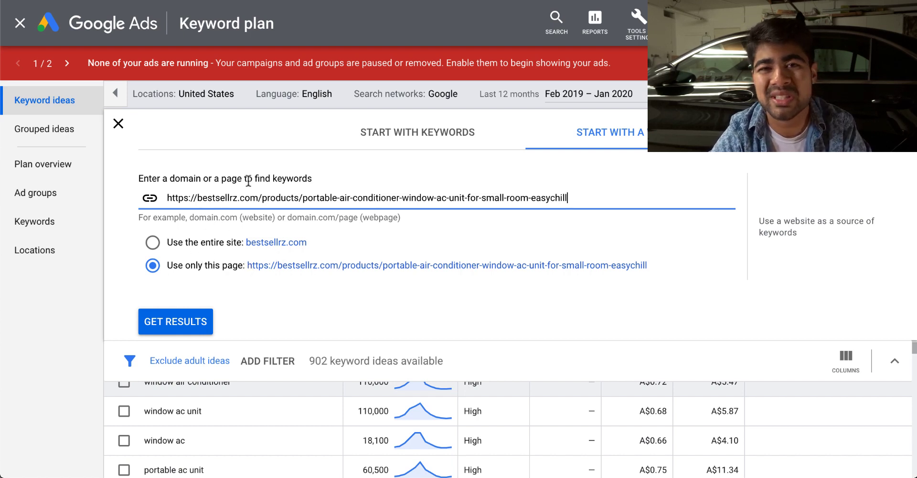
left_click(154, 243)
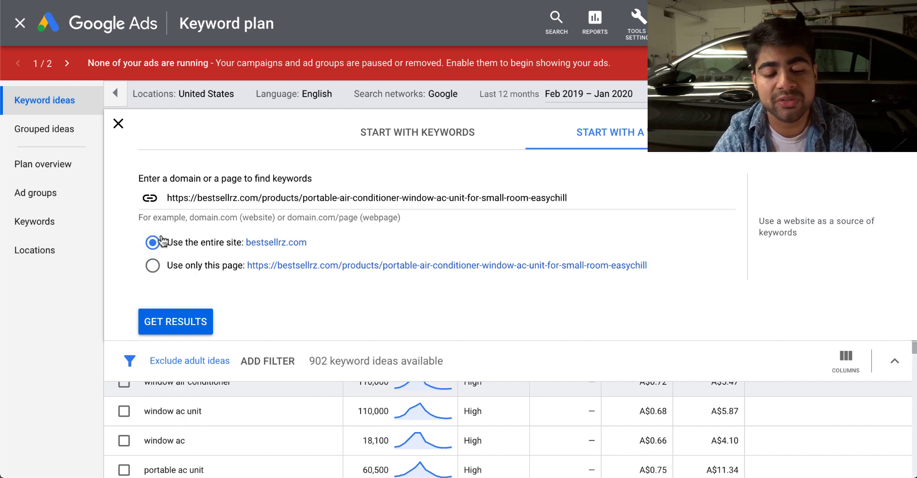
left_click(173, 319)
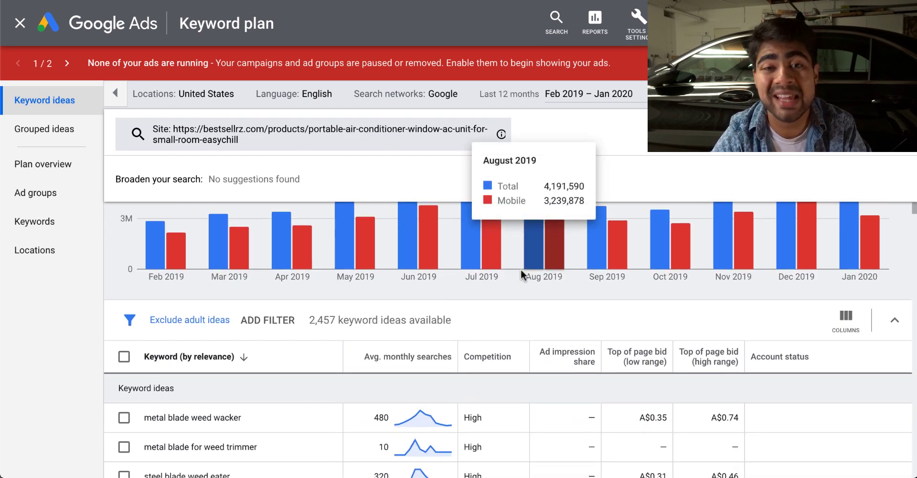
- Sort the site-wide keyword ideas by average monthly searches, highest first
scroll(521, 269, "down", 1)
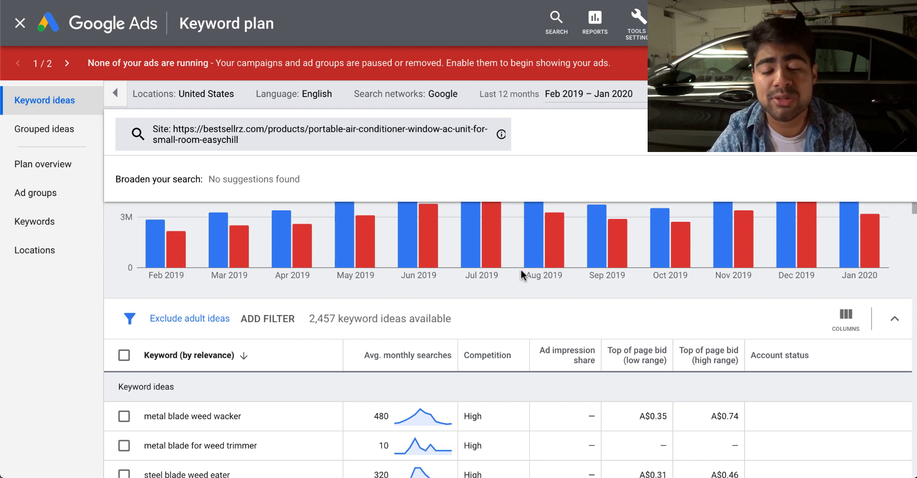
scroll(521, 268, "down", 2)
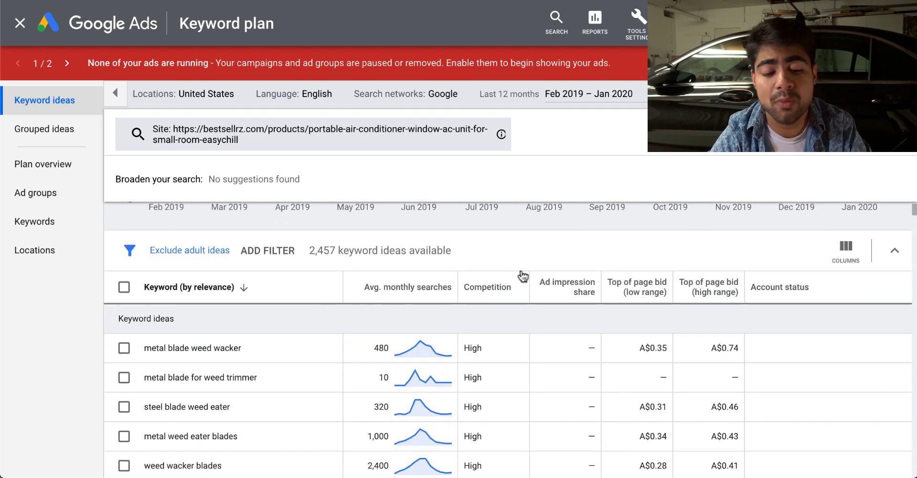
left_click(425, 296)
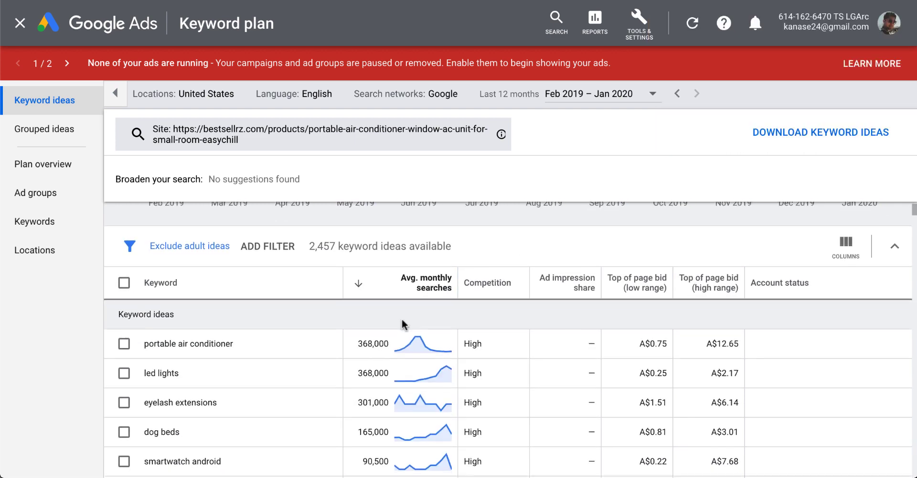
- Examine the site-wide keyword ideas in order of search volume, noting product keywords such as "led lights", "dog beds" and "makeup mirror"
scroll(402, 320, "down", 1)
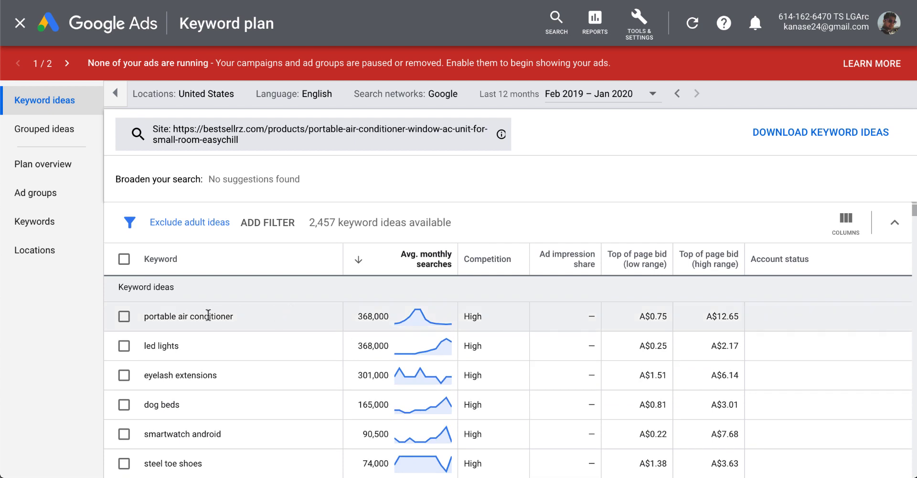
scroll(208, 315, "down", 1)
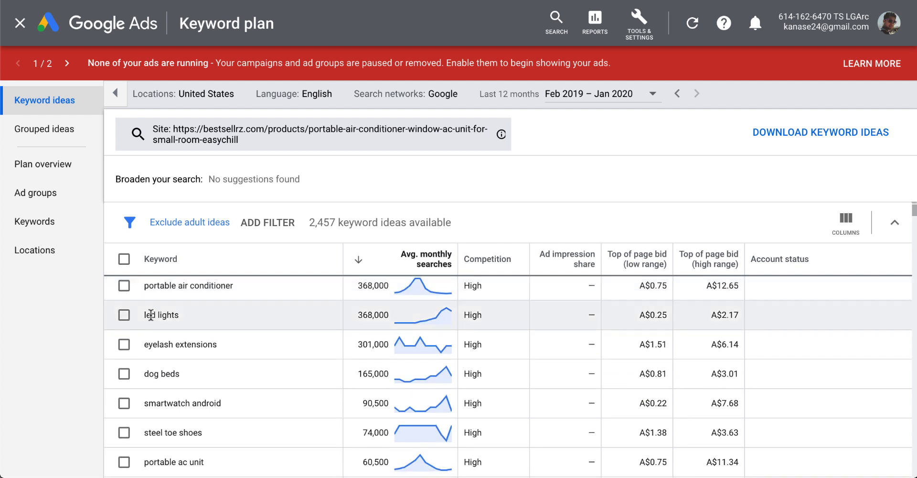
triple_click(163, 315)
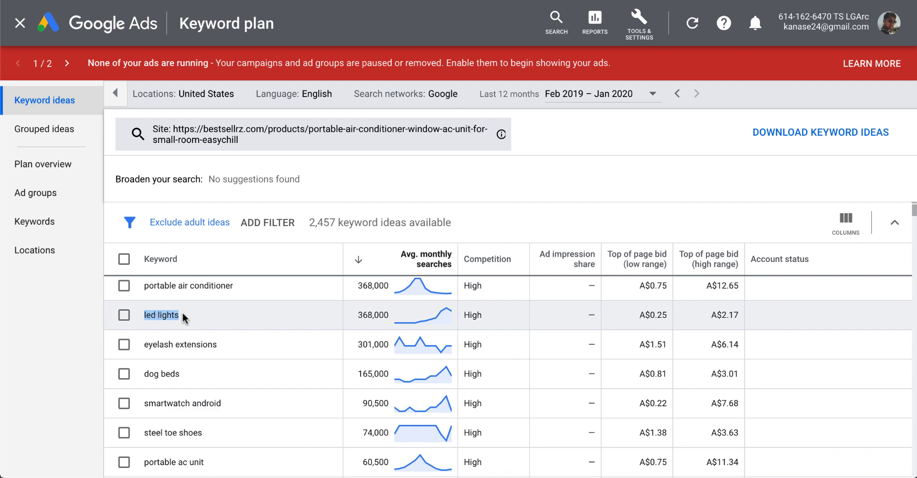
scroll(182, 317, "down", 1)
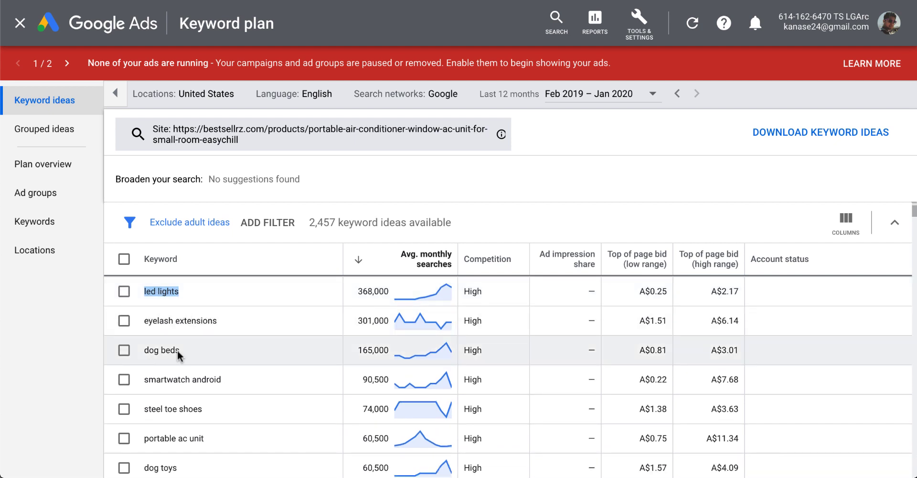
scroll(204, 380, "down", 3)
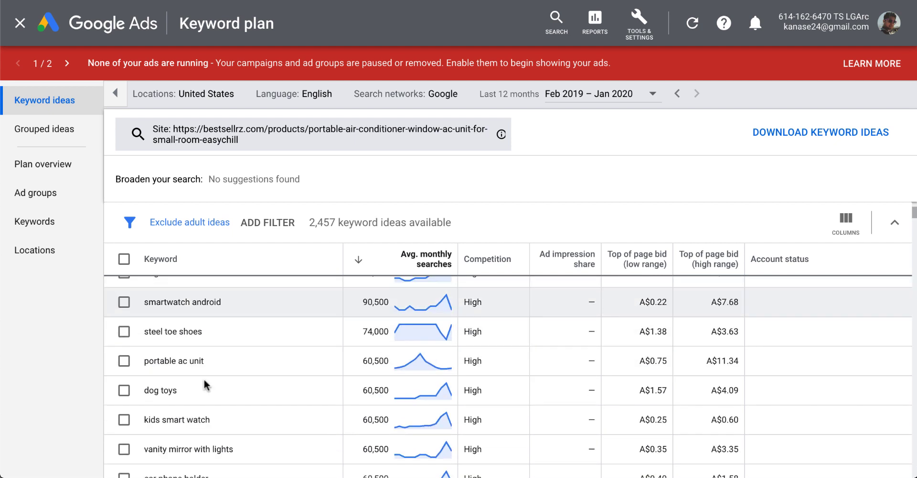
scroll(204, 379, "down", 2)
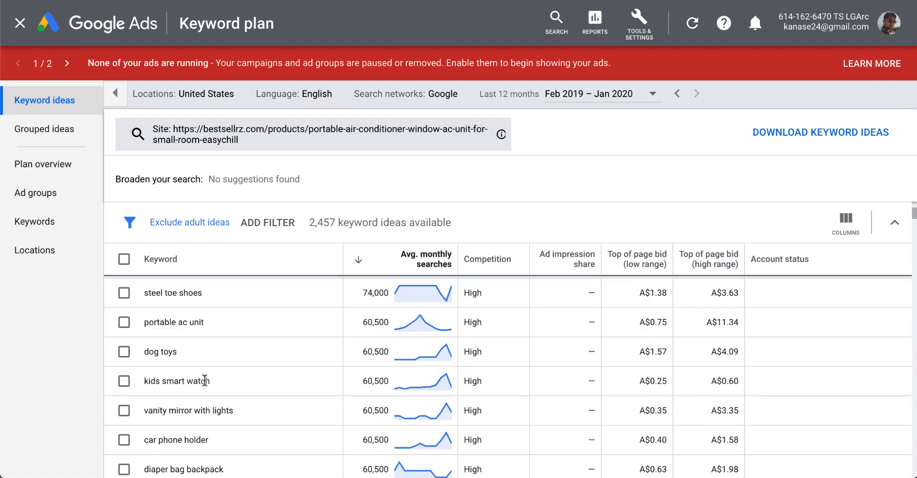
scroll(204, 381, "down", 10)
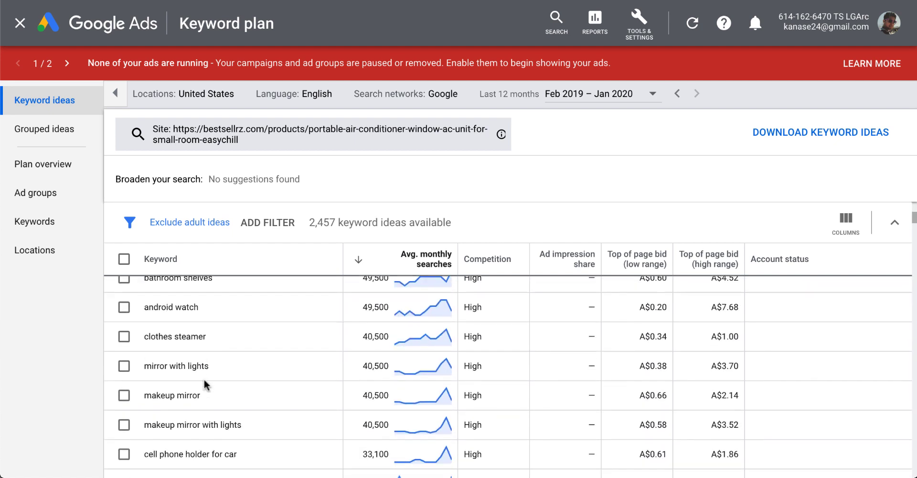
scroll(204, 379, "down", 5)
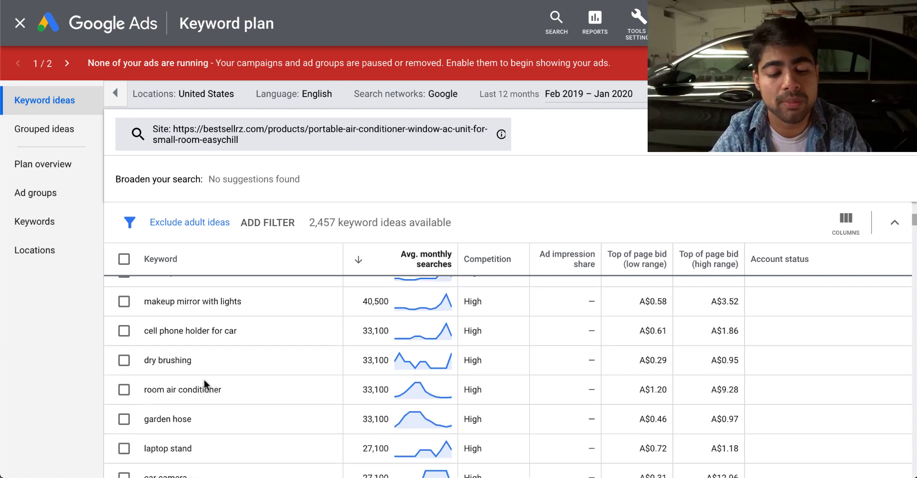
scroll(204, 382, "up", 2)
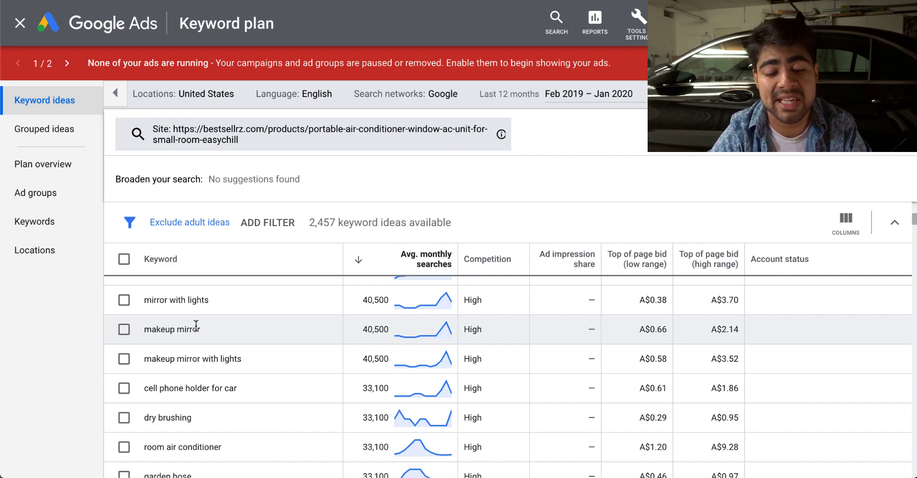
- Look further down the site-wide keyword ideas and highlight the keyword "dry brushing"
scroll(196, 328, "down", 3)
double_click(162, 339)
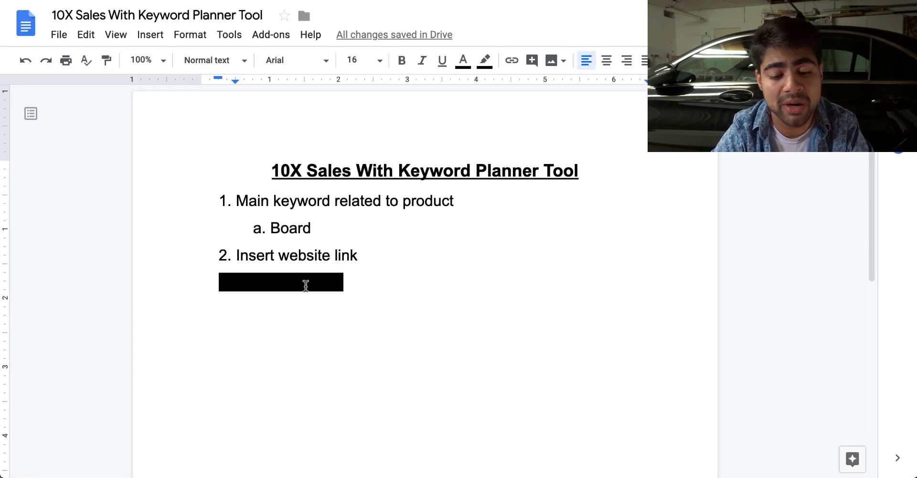
- Switch to the Google Docs outline and remove the black highlight from the third item, "Keywords + link"
triple_click(306, 283)
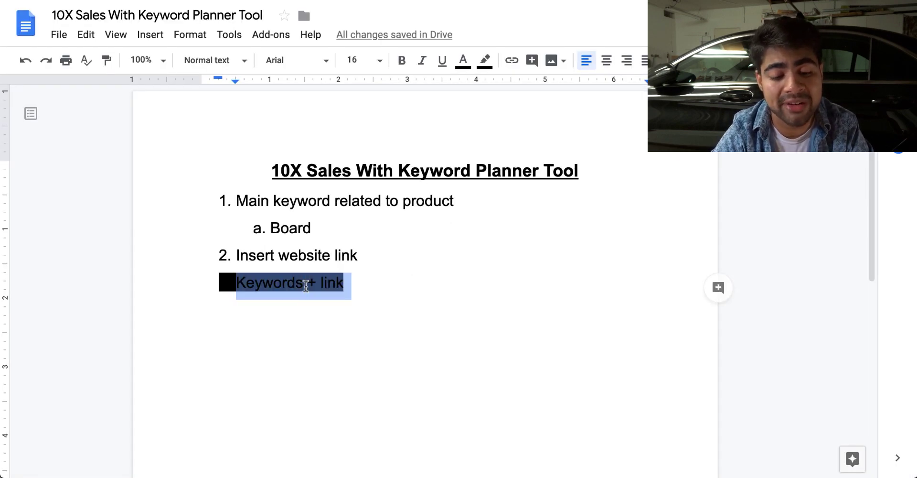
left_click(485, 60)
left_click(496, 92)
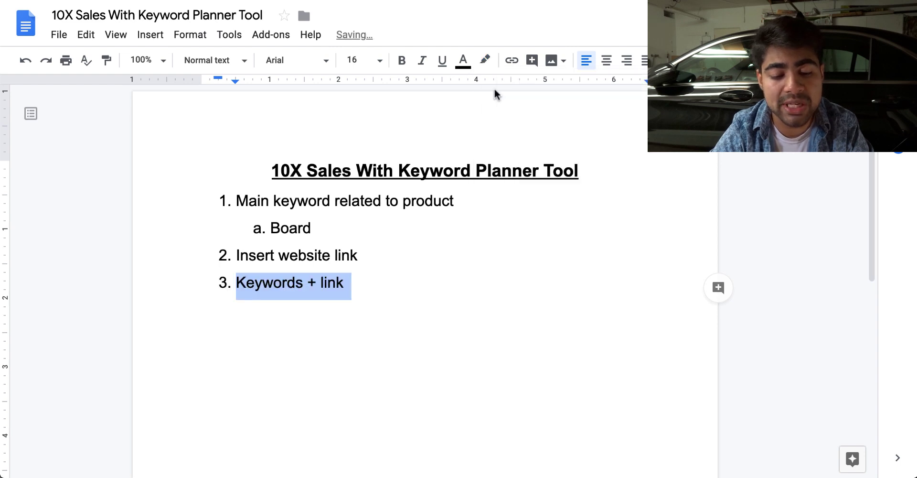
left_click(360, 219)
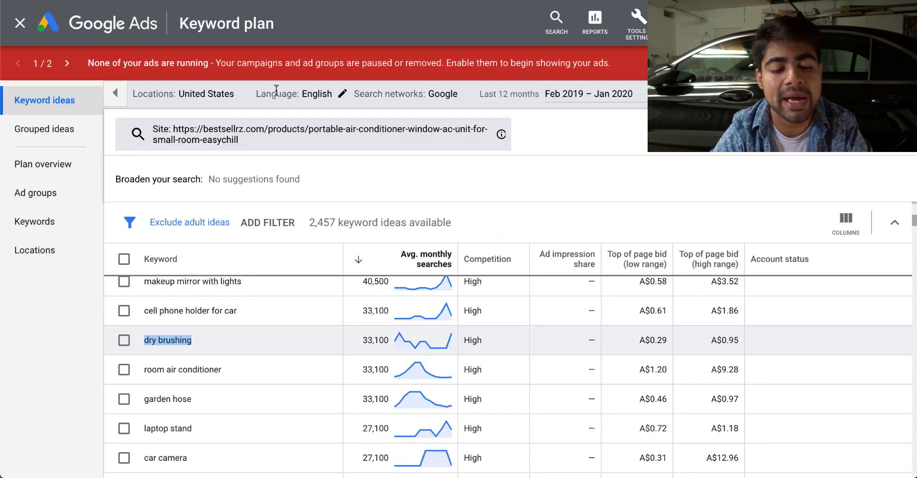
- Return to Google Ads, leave the current plan and start a keyword-based discovery with the bestsellrz.com portable air conditioner product page as the domain filter
left_click(20, 23)
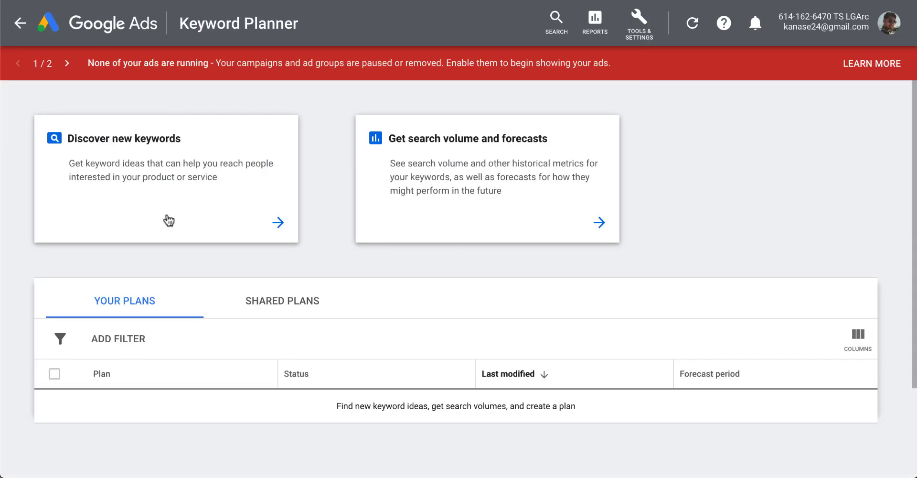
left_click(191, 136)
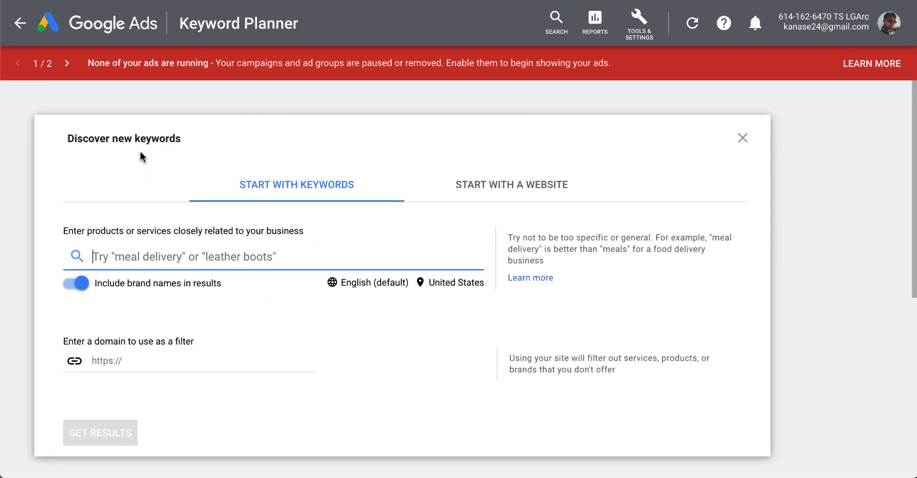
scroll(178, 152, "down", 1)
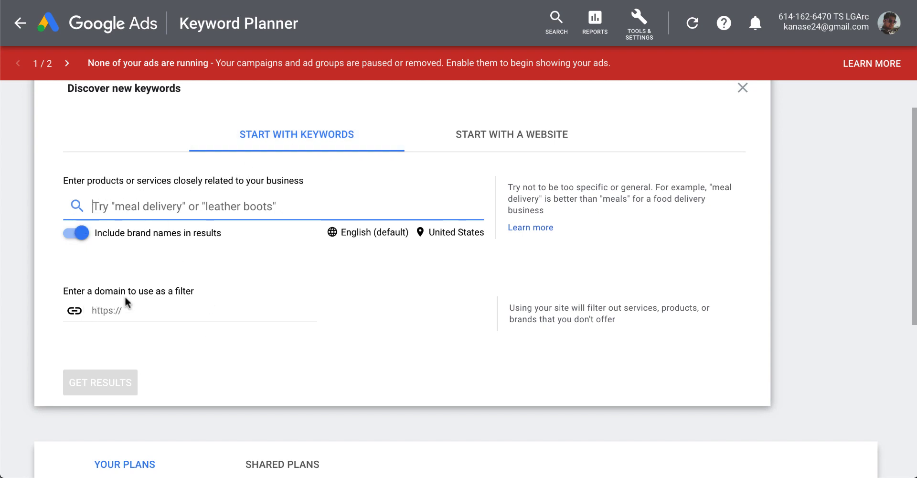
left_click(136, 308)
key("ctrl+v")
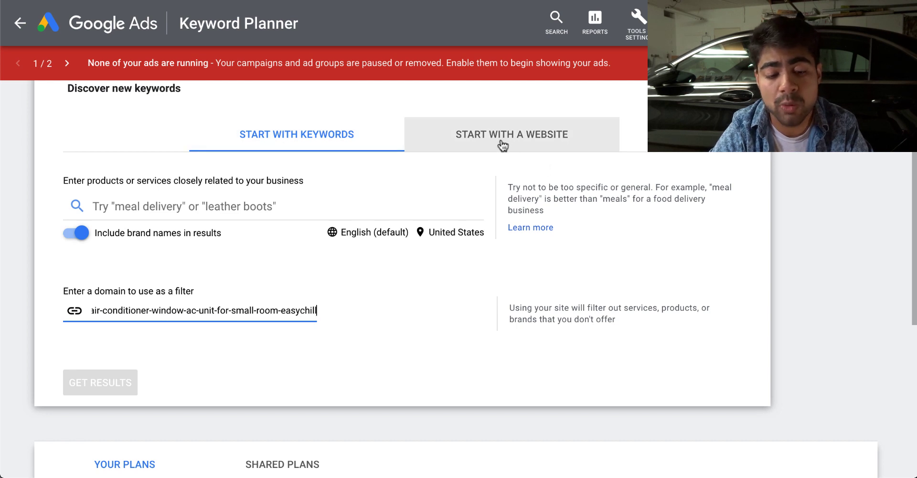
left_click(293, 276)
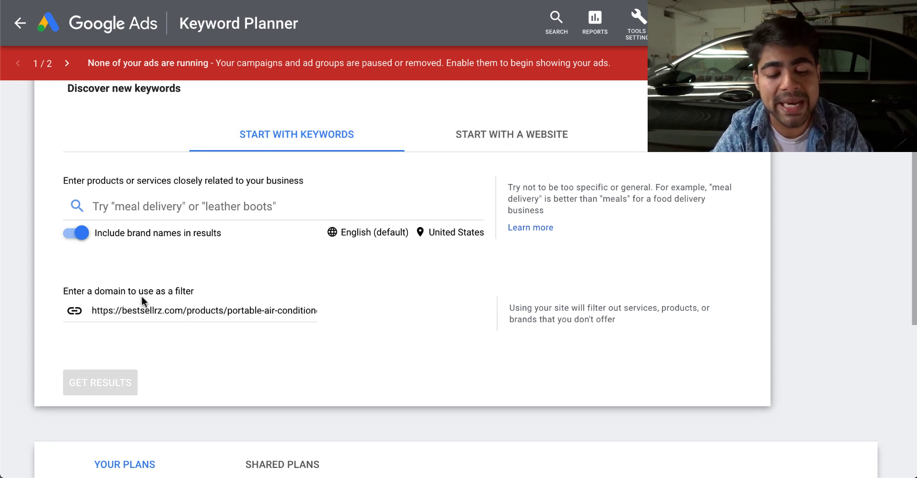
- Enter "air conditioner" as the product keyword and get the keyword results
left_click(170, 209)
type("a")
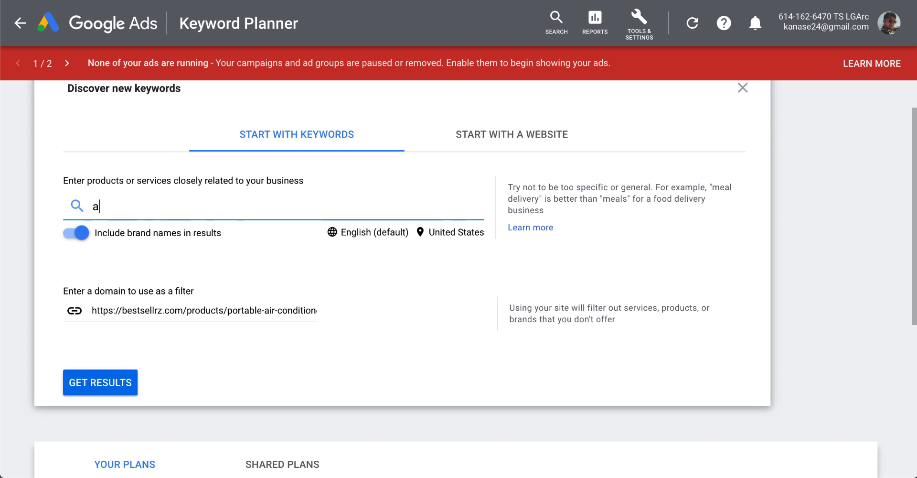
type("ir conditioner")
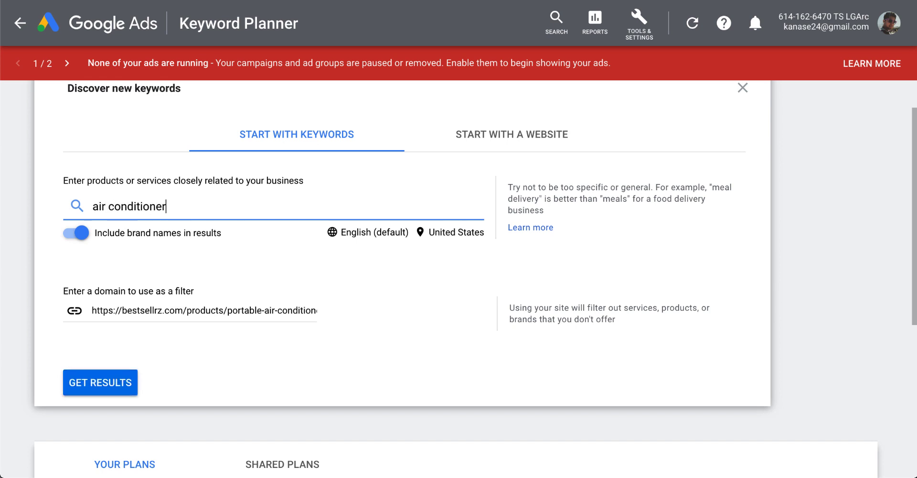
key("Return")
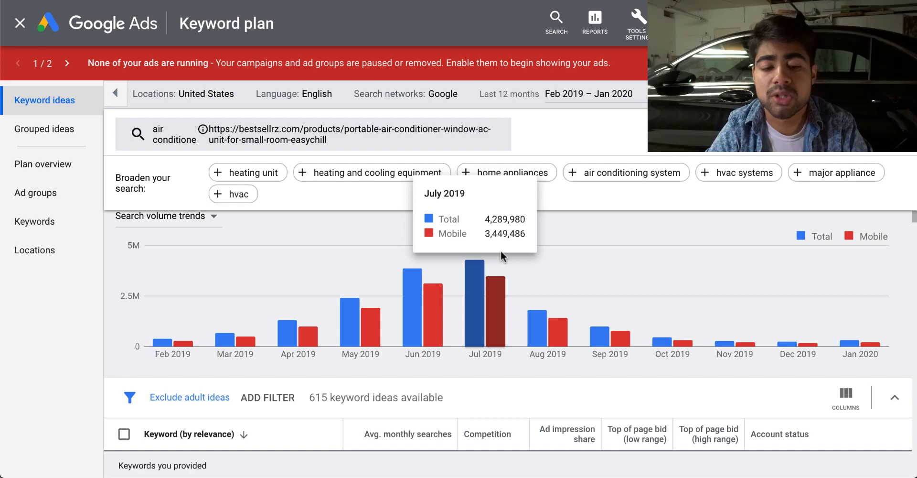
- Check the search's keyword and domain filter, and examine the resulting keyword ideas and their average monthly searches
left_click(416, 148)
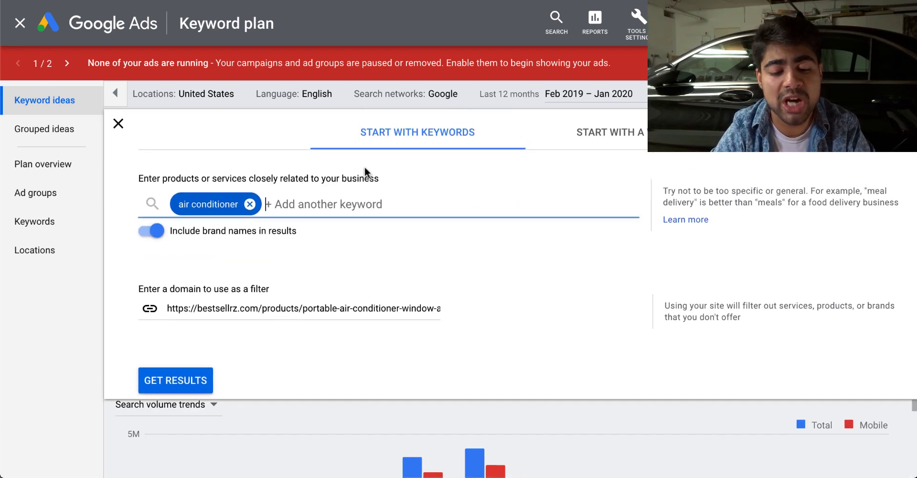
left_click(111, 125)
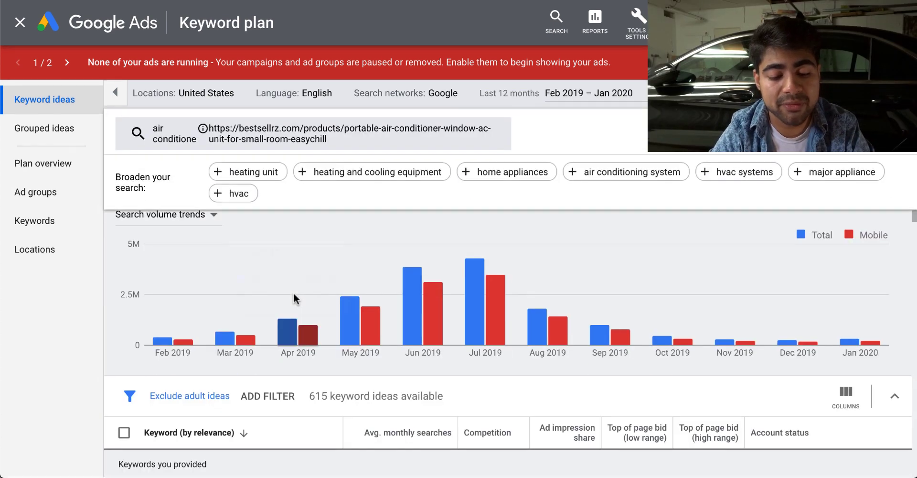
scroll(340, 382, "down", 2)
scroll(341, 383, "down", 1)
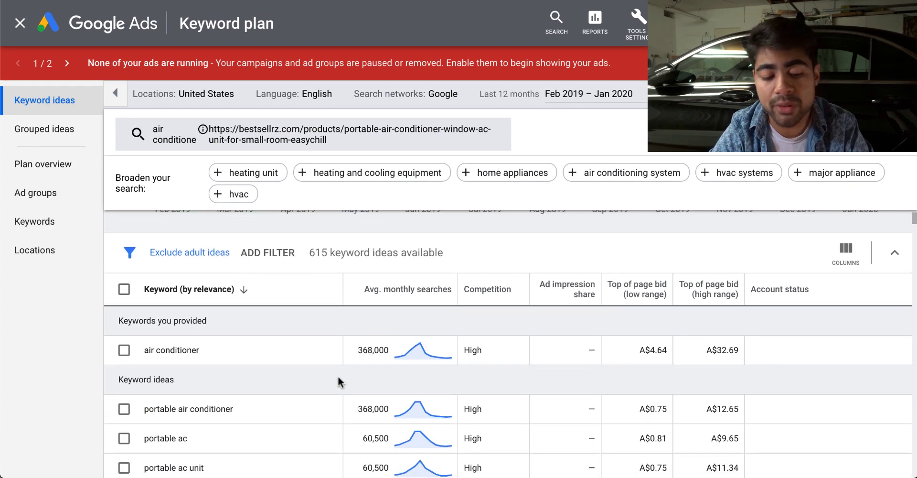
scroll(340, 382, "down", 2)
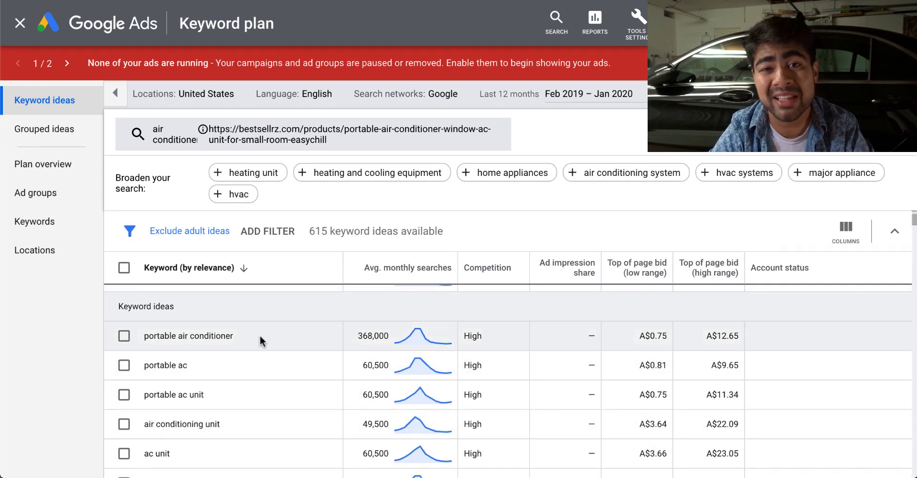
scroll(260, 341, "down", 5)
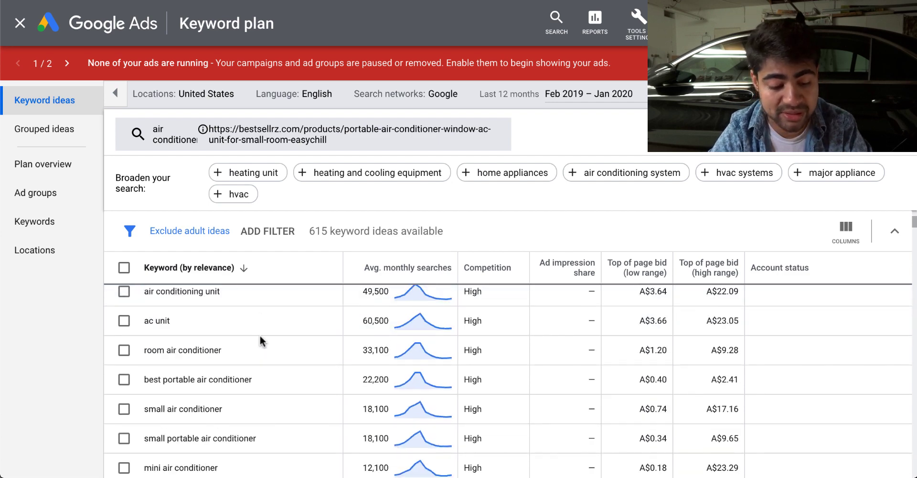
scroll(261, 340, "down", 2)
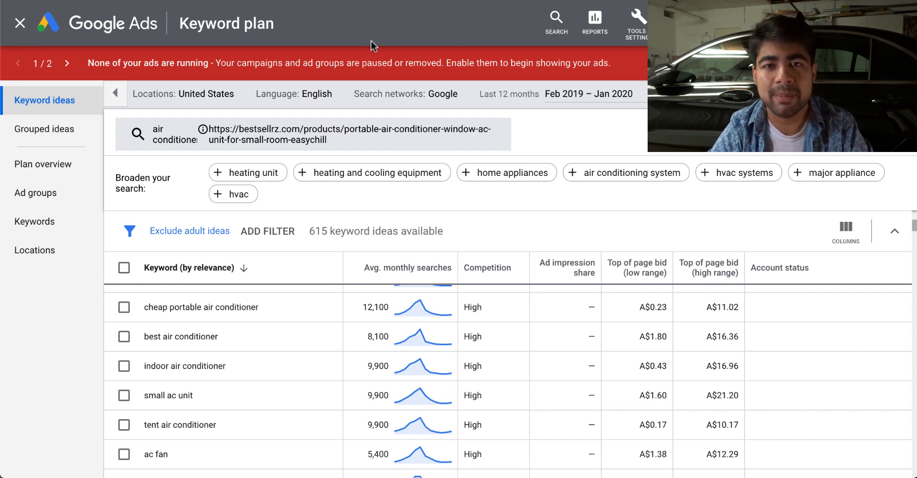
- Open the current plan's keyword and domain search criteria for editing
left_click(355, 142)
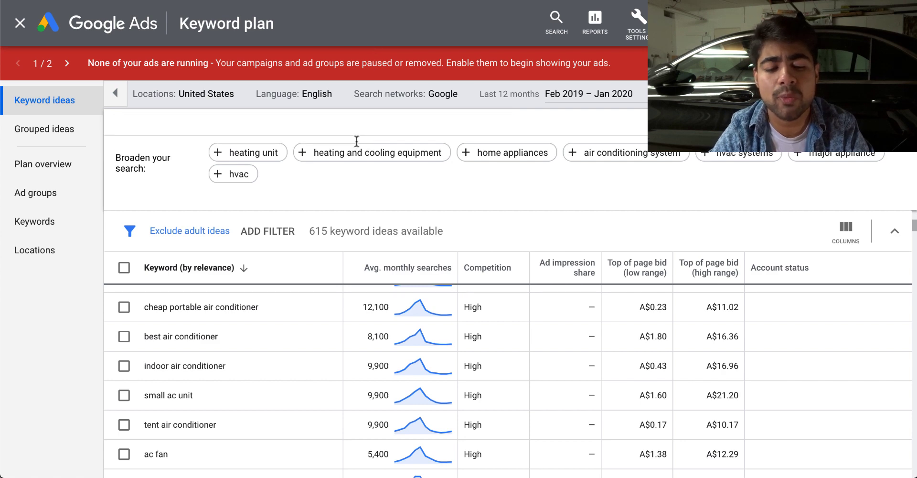